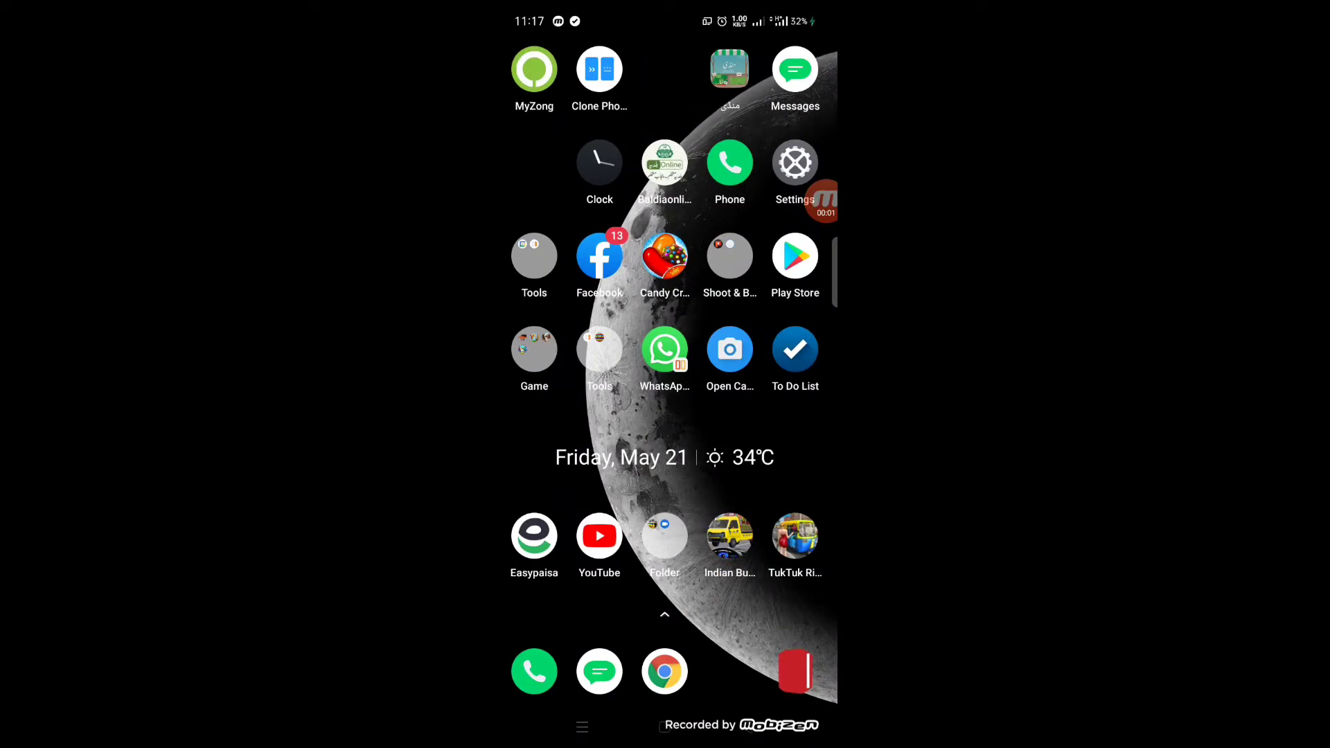
# Launch Chrome from the home-screen dock to reach its Google start page
pyautogui.click(663, 673)
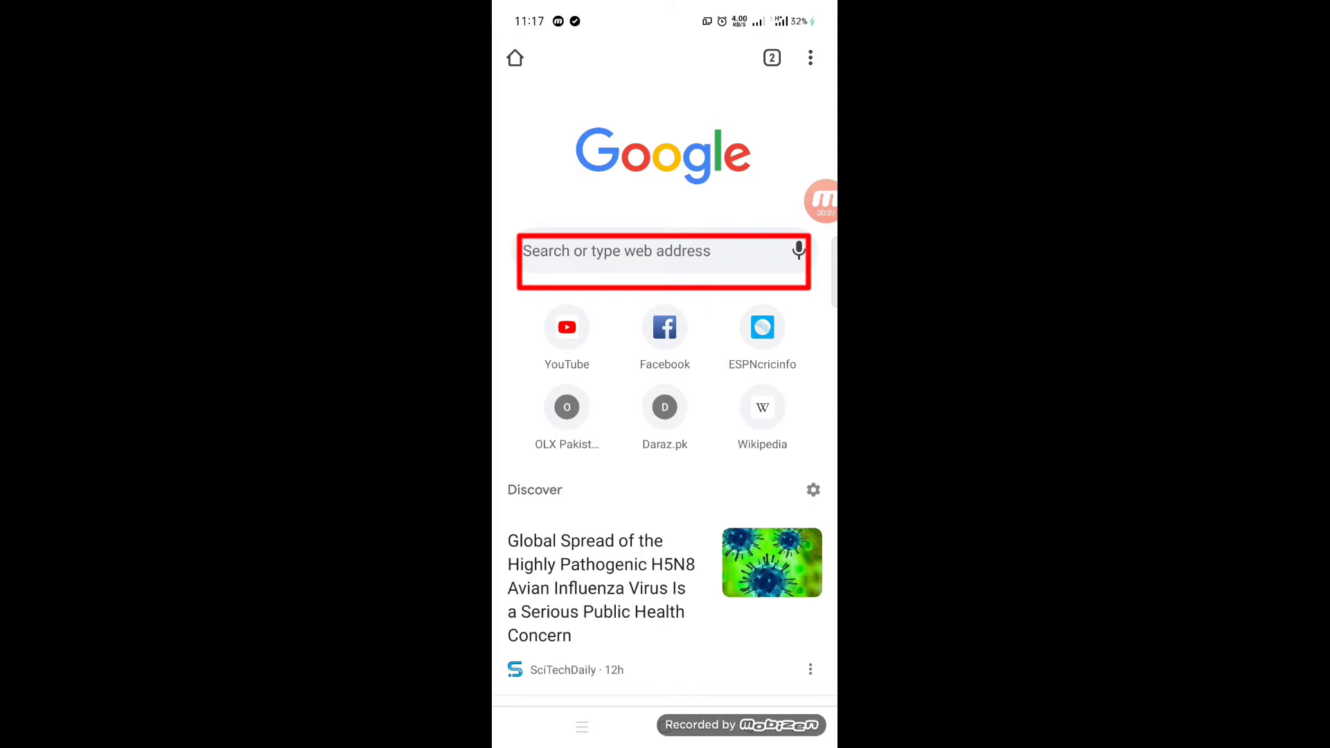
# Search 'gmail signup' and open the 'Create your Google Account - Google Accounts' result
pyautogui.click(655, 250)
pyautogui.write('g')
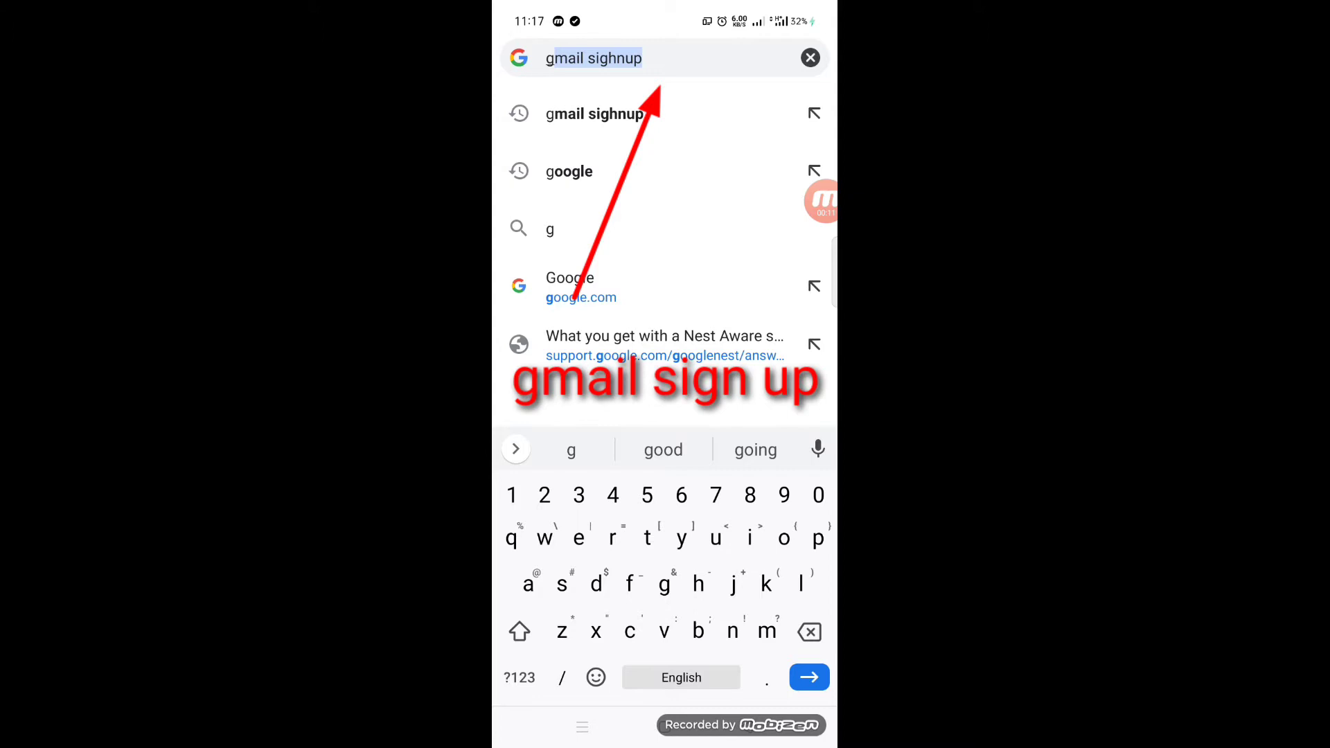
pyautogui.click(595, 113)
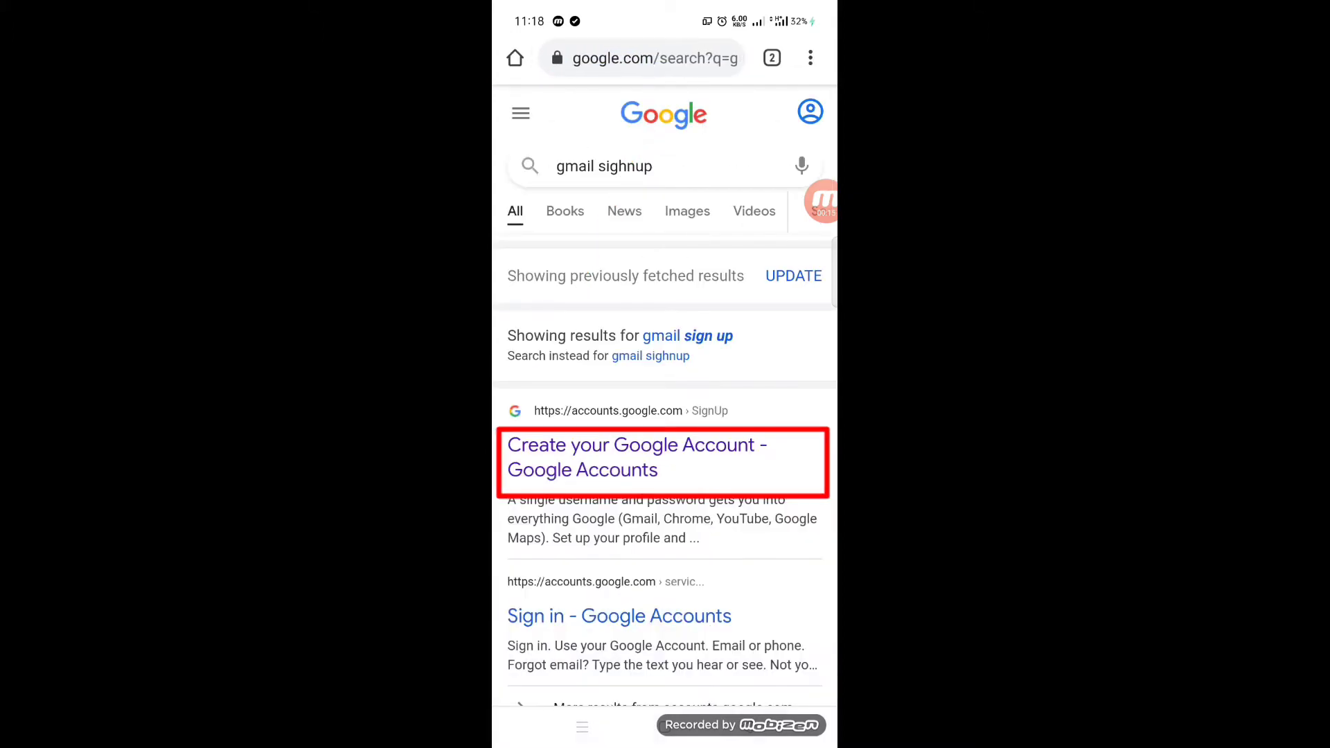
pyautogui.scroll(-1, 665, 416)
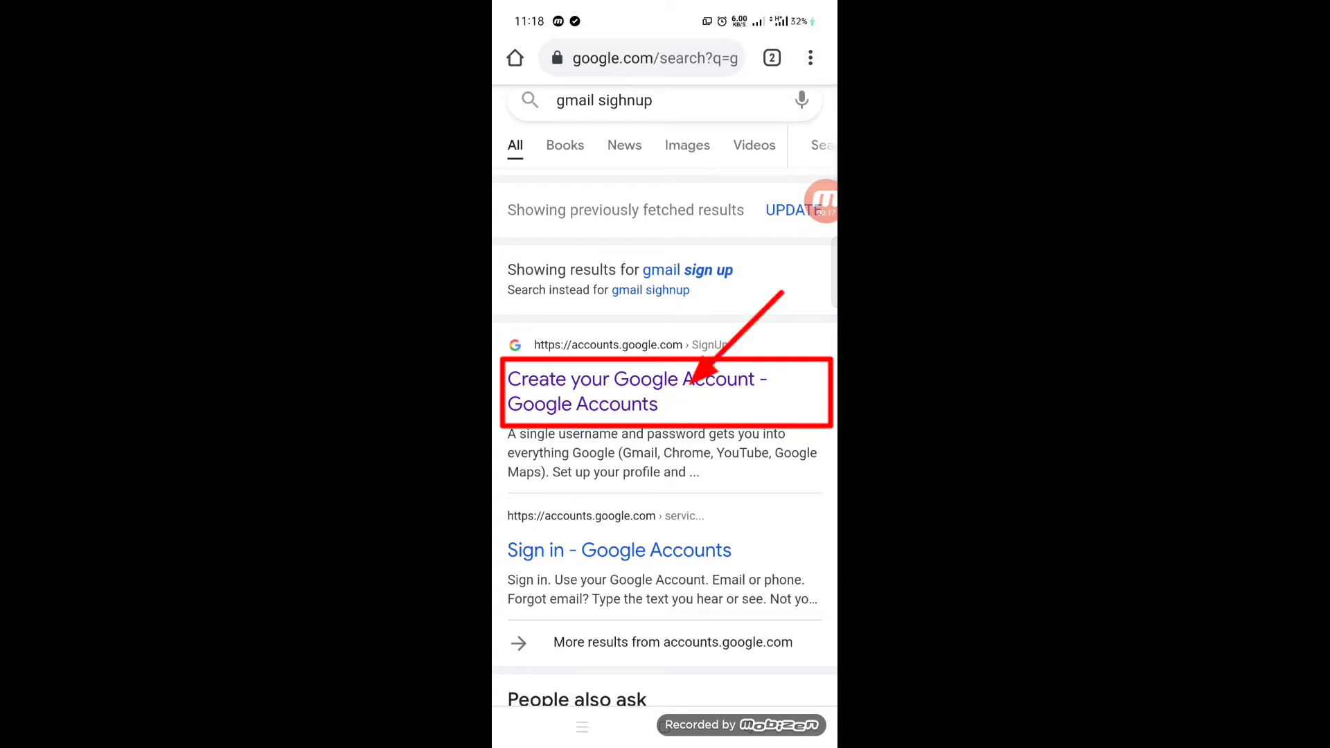
pyautogui.click(636, 392)
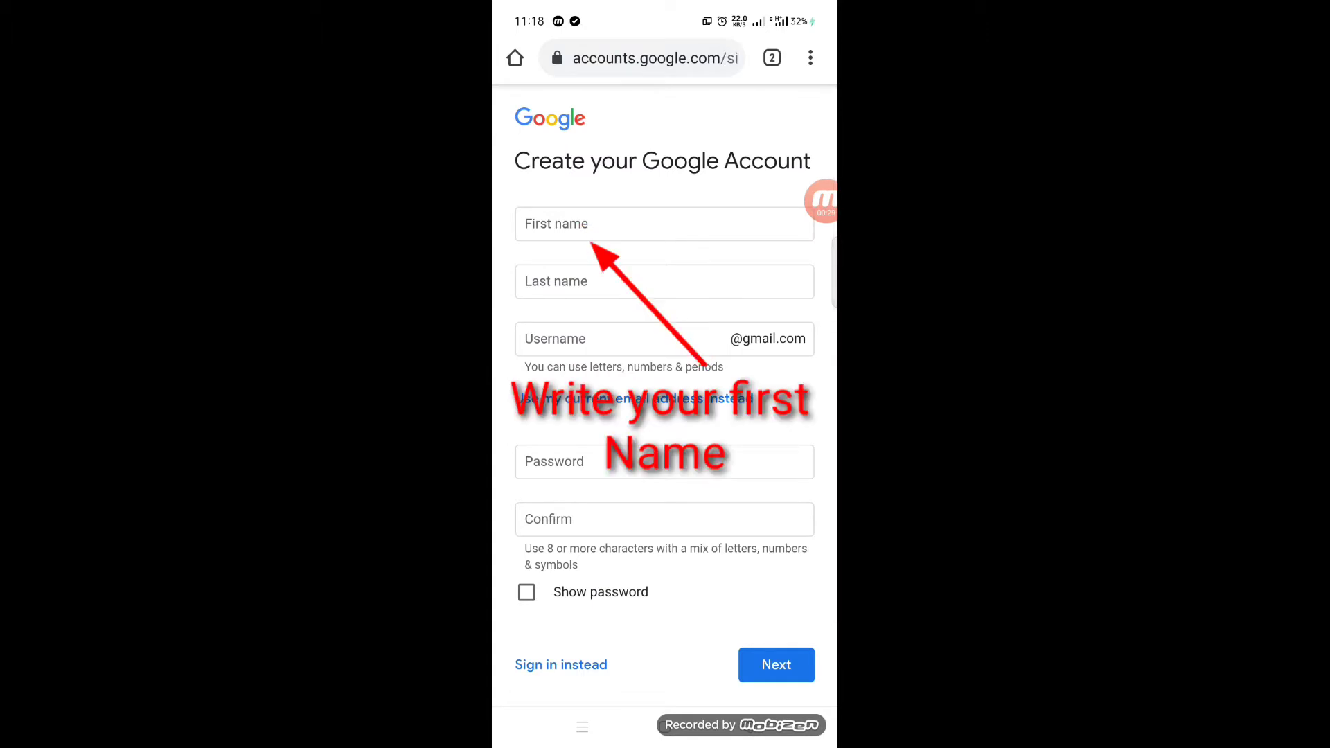
pyautogui.click(664, 224)
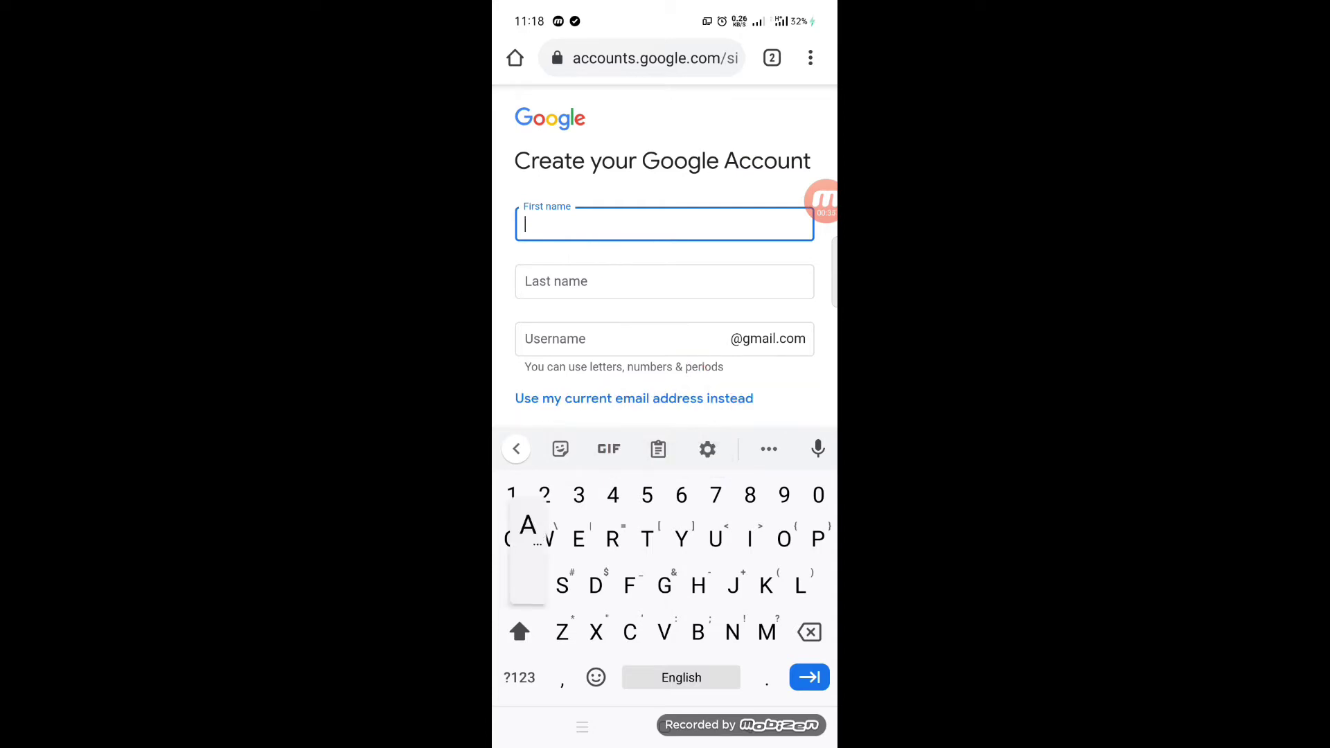
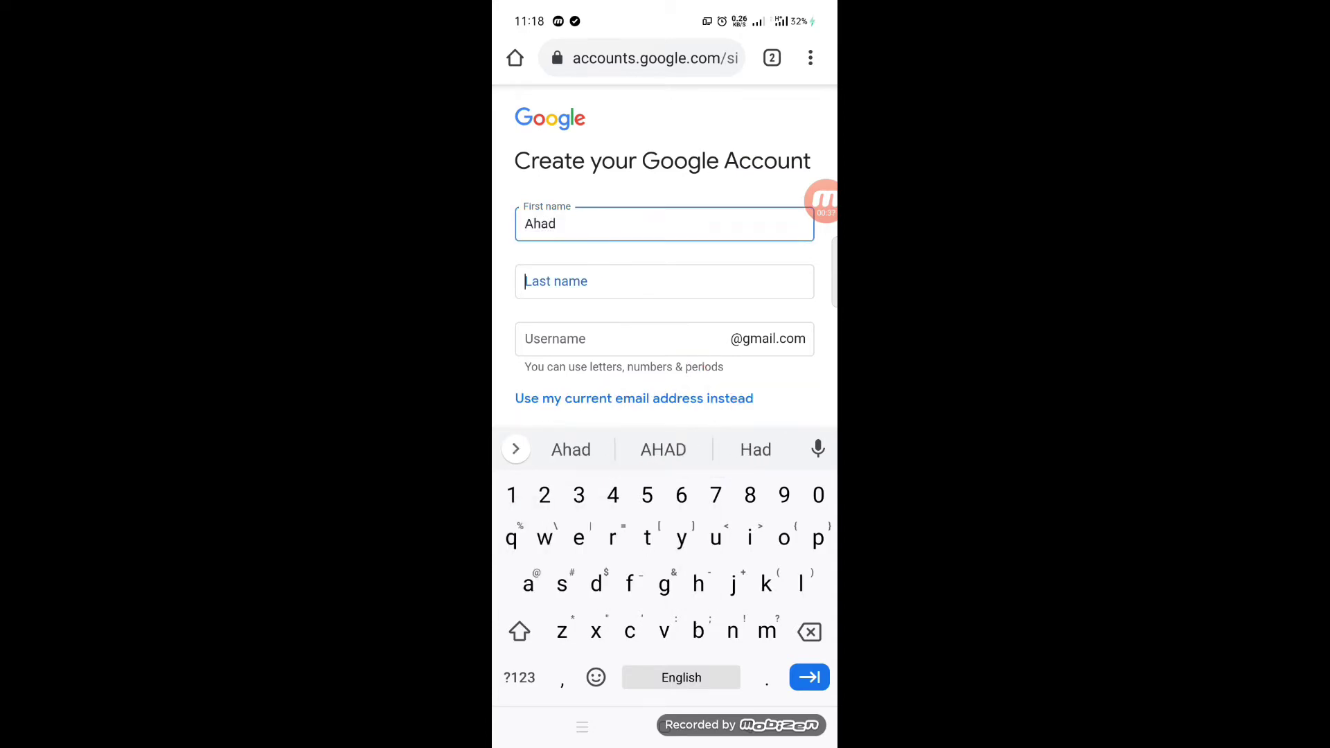
pyautogui.click(665, 281)
pyautogui.click(520, 632)
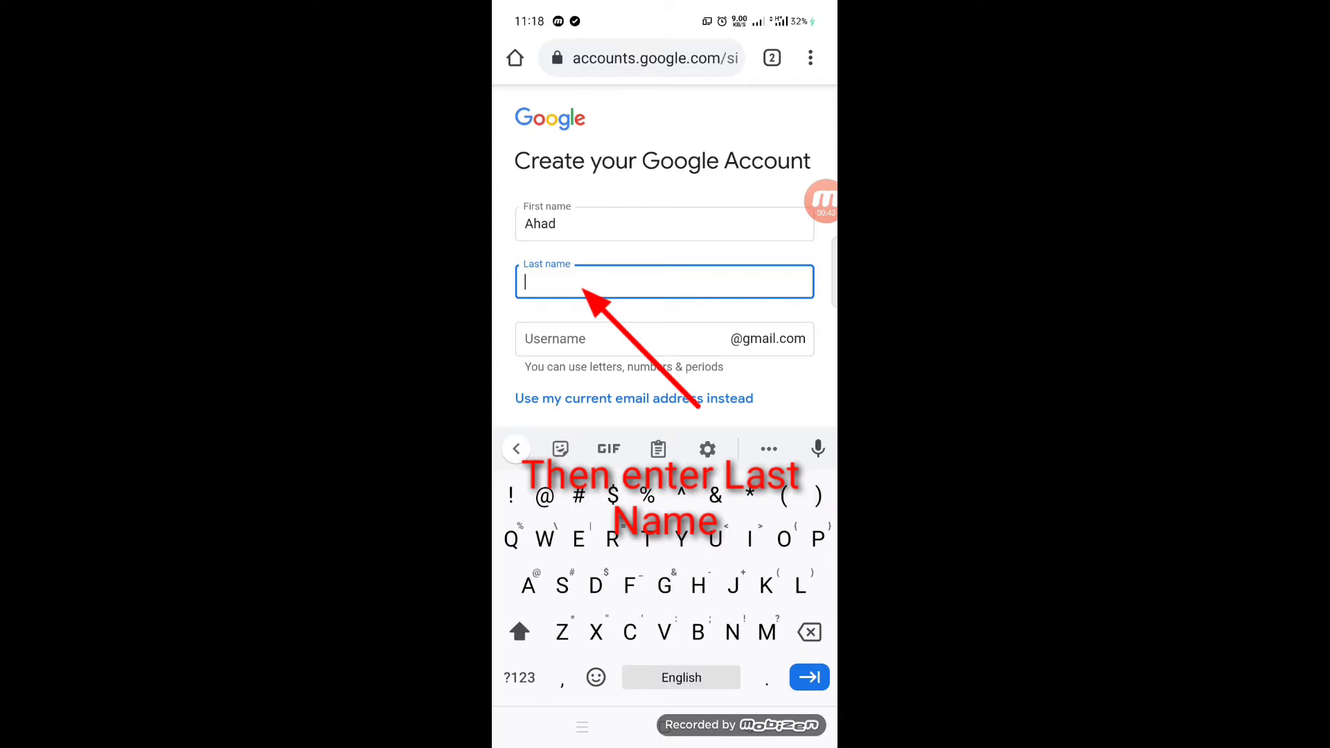
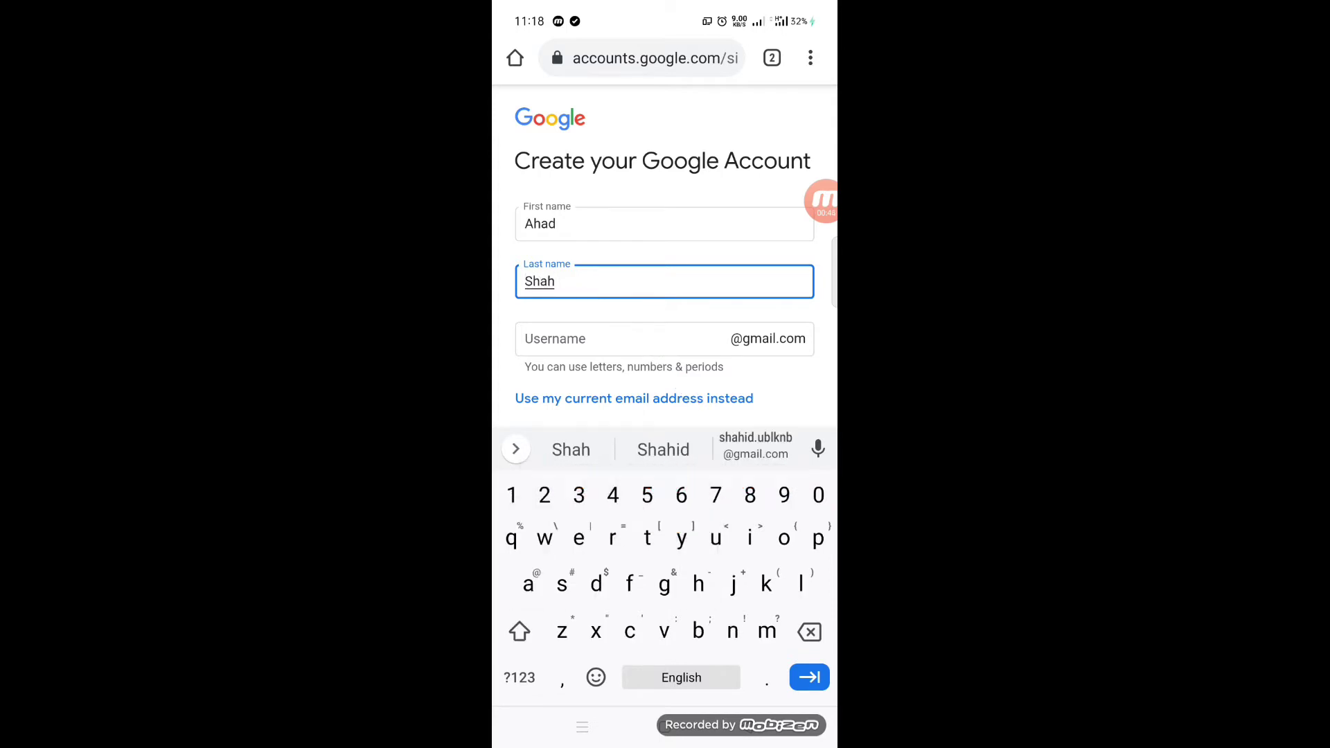
pyautogui.click(623, 337)
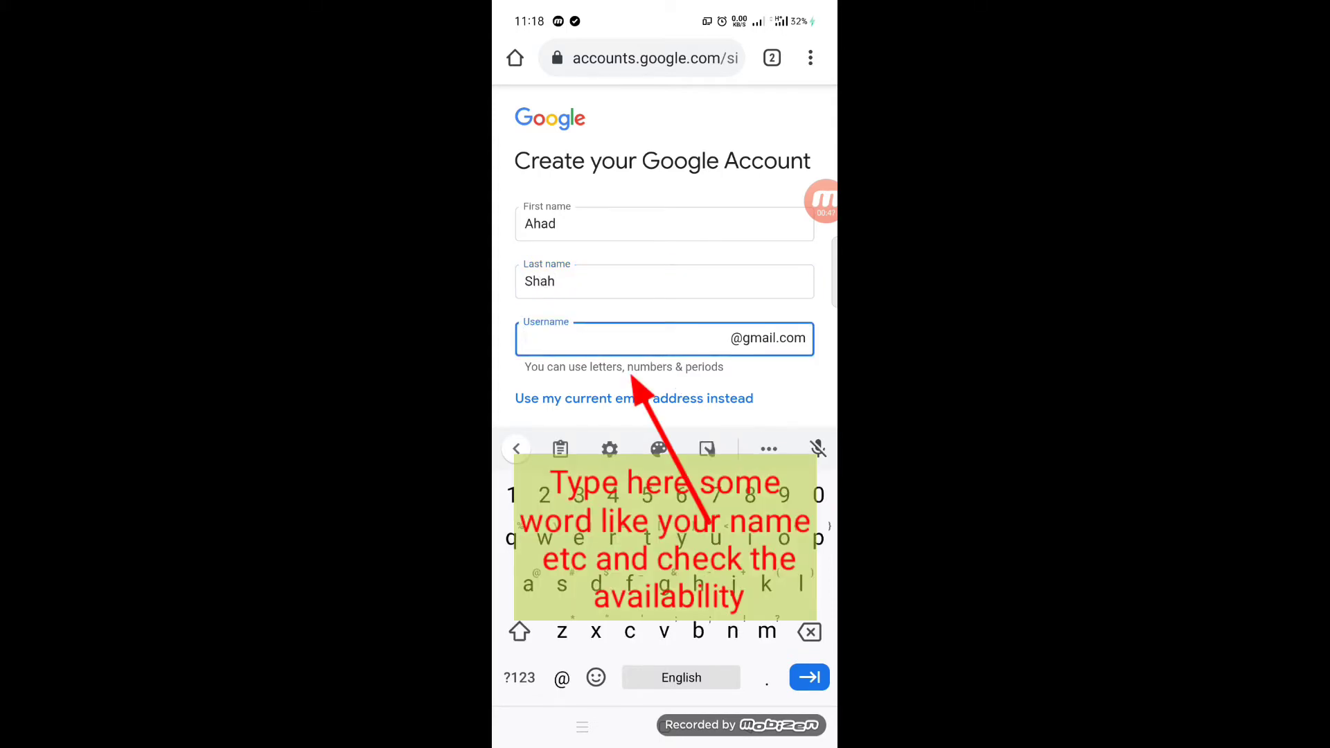
pyautogui.click(521, 632)
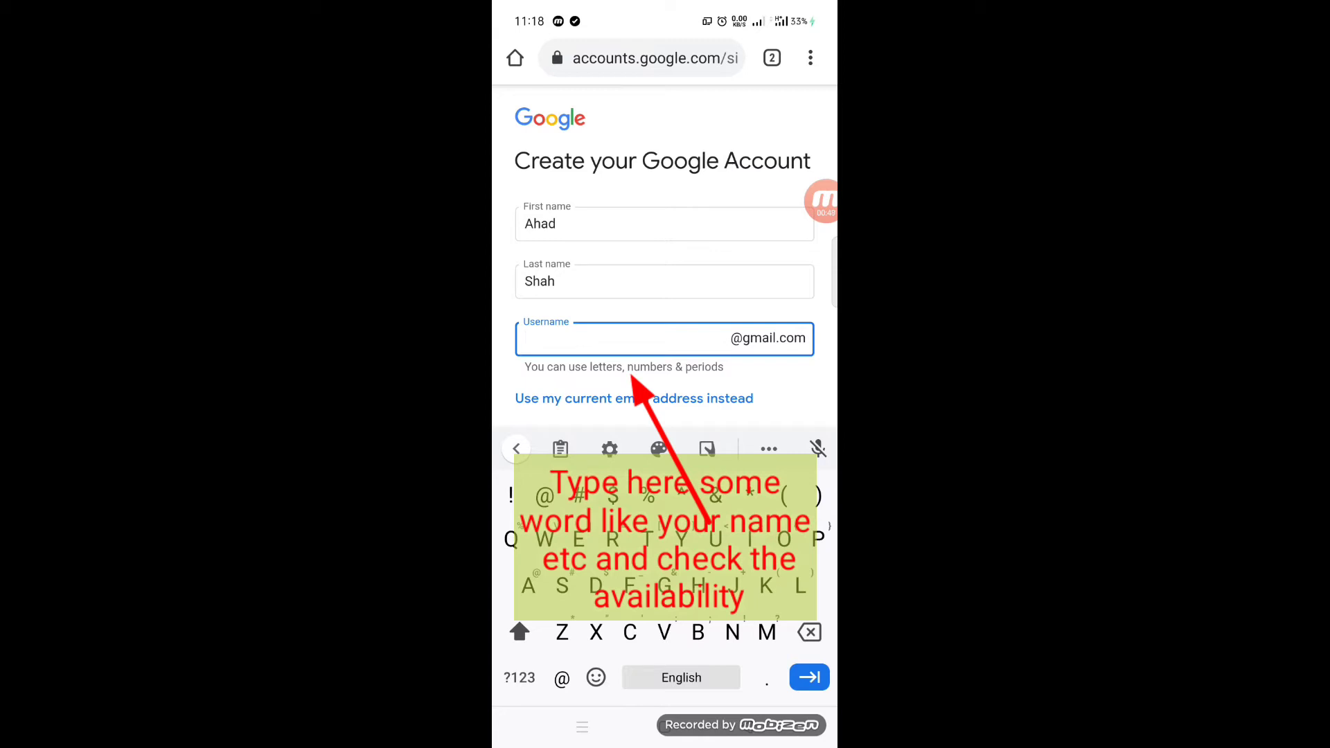
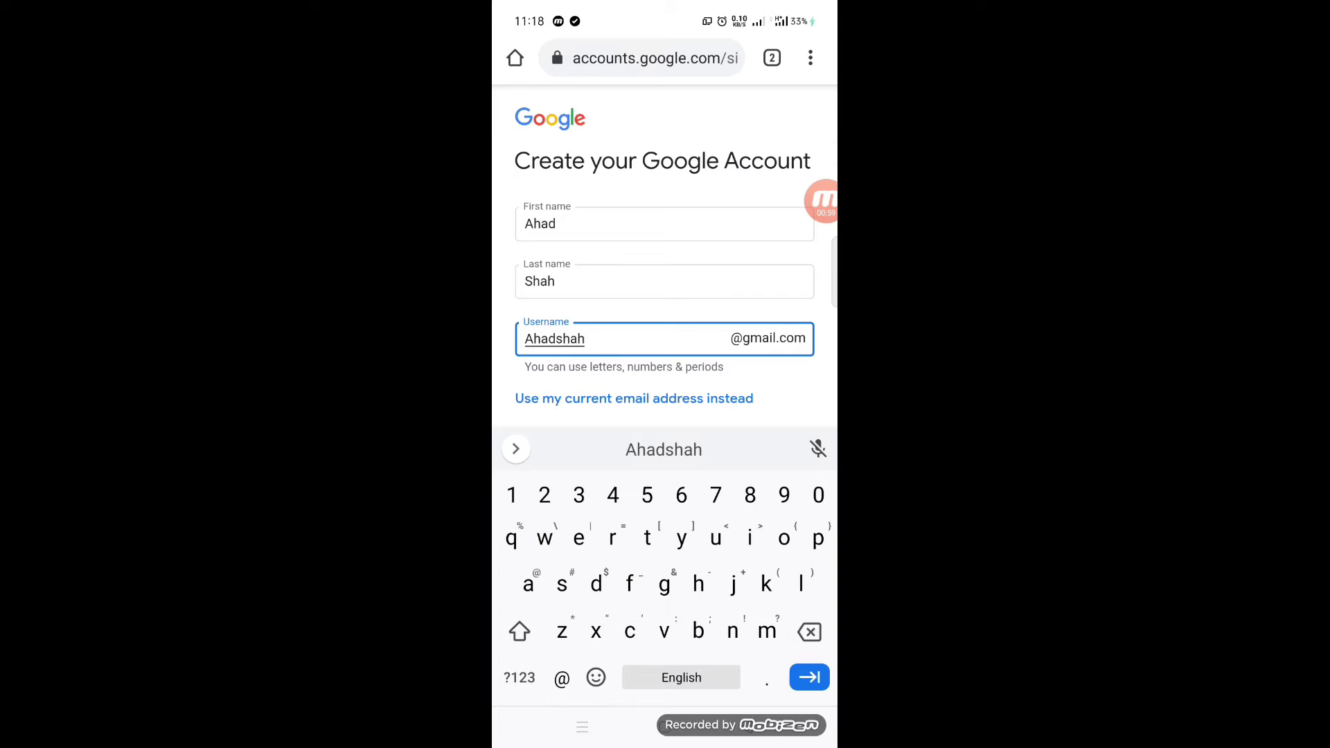
pyautogui.press('Escape')
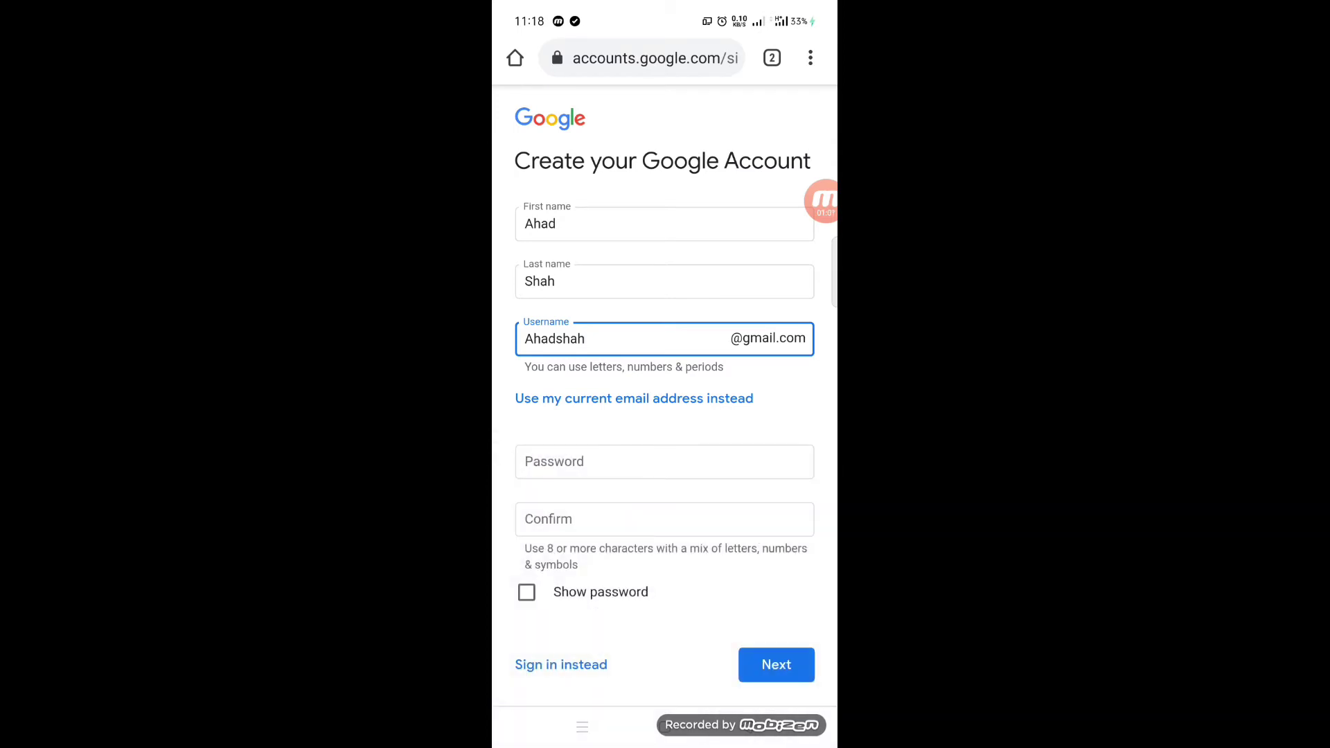
pyautogui.click(587, 338)
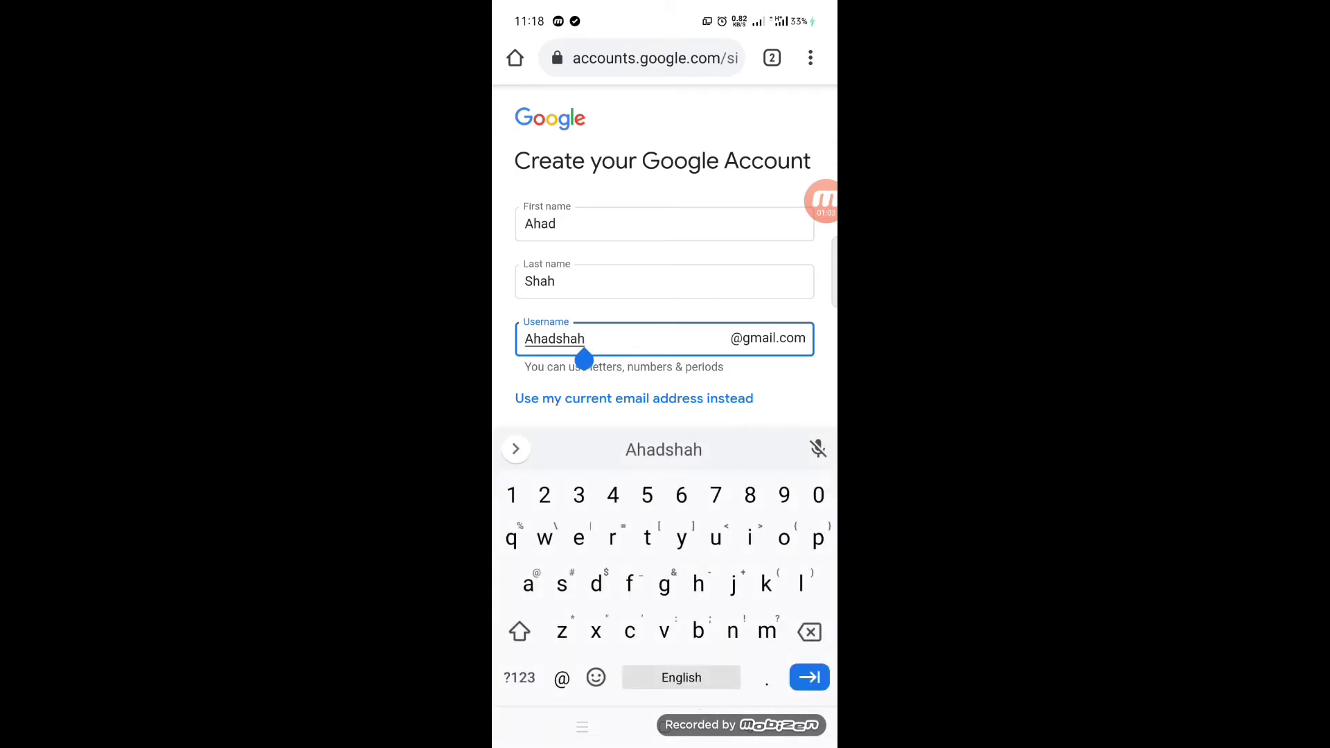
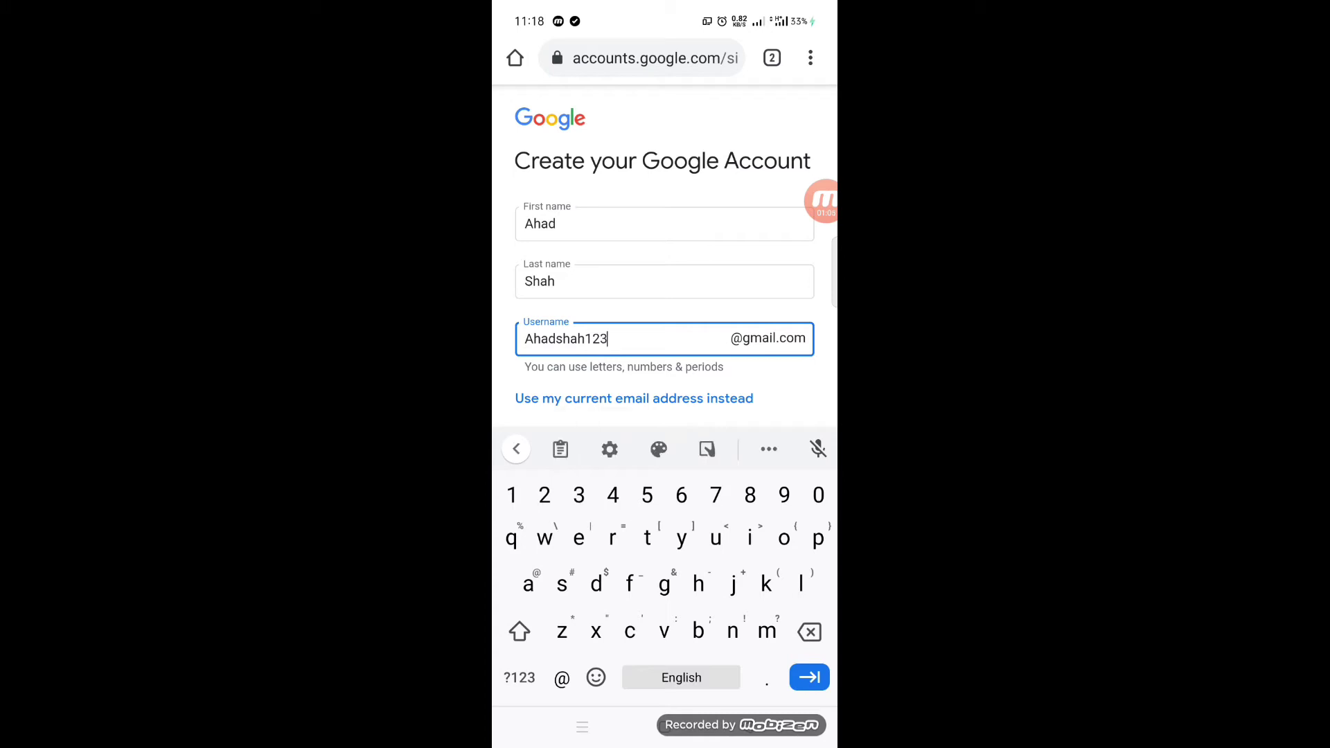
pyautogui.press('Escape')
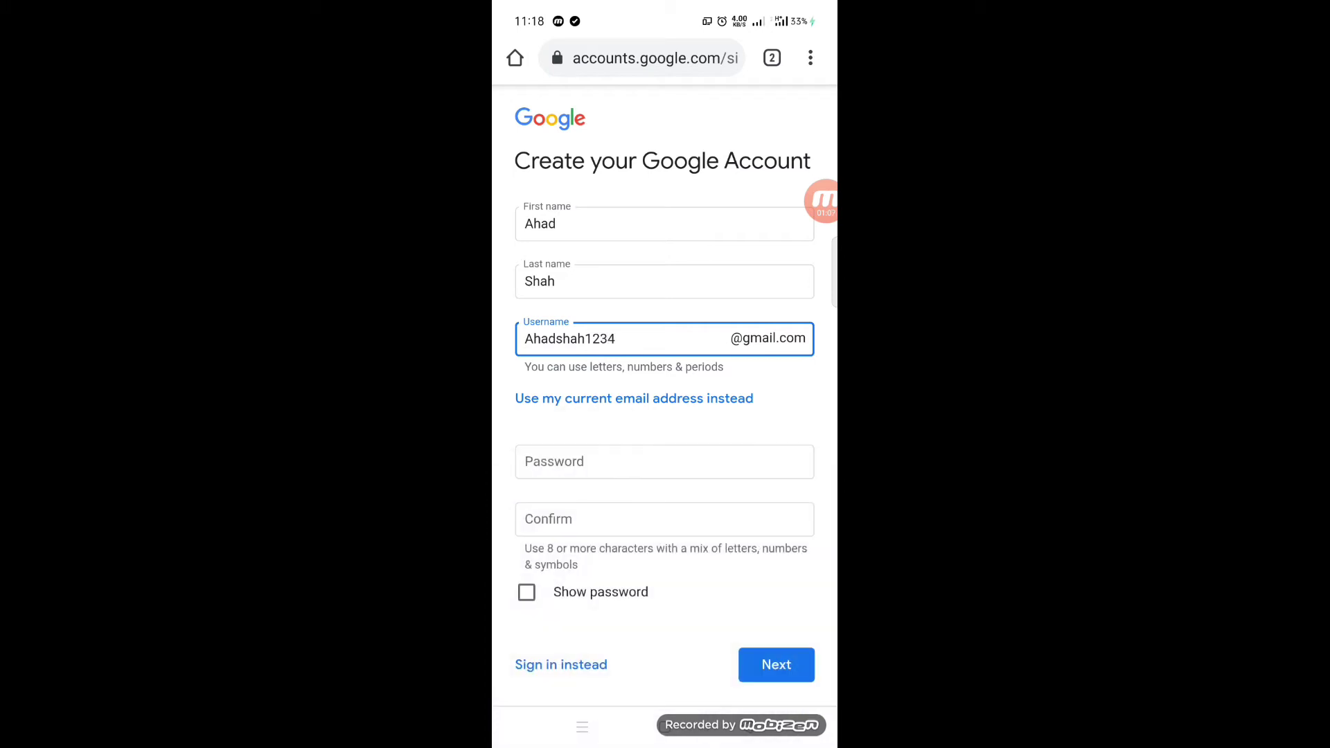
pyautogui.click(615, 337)
pyautogui.press('BackSpace')
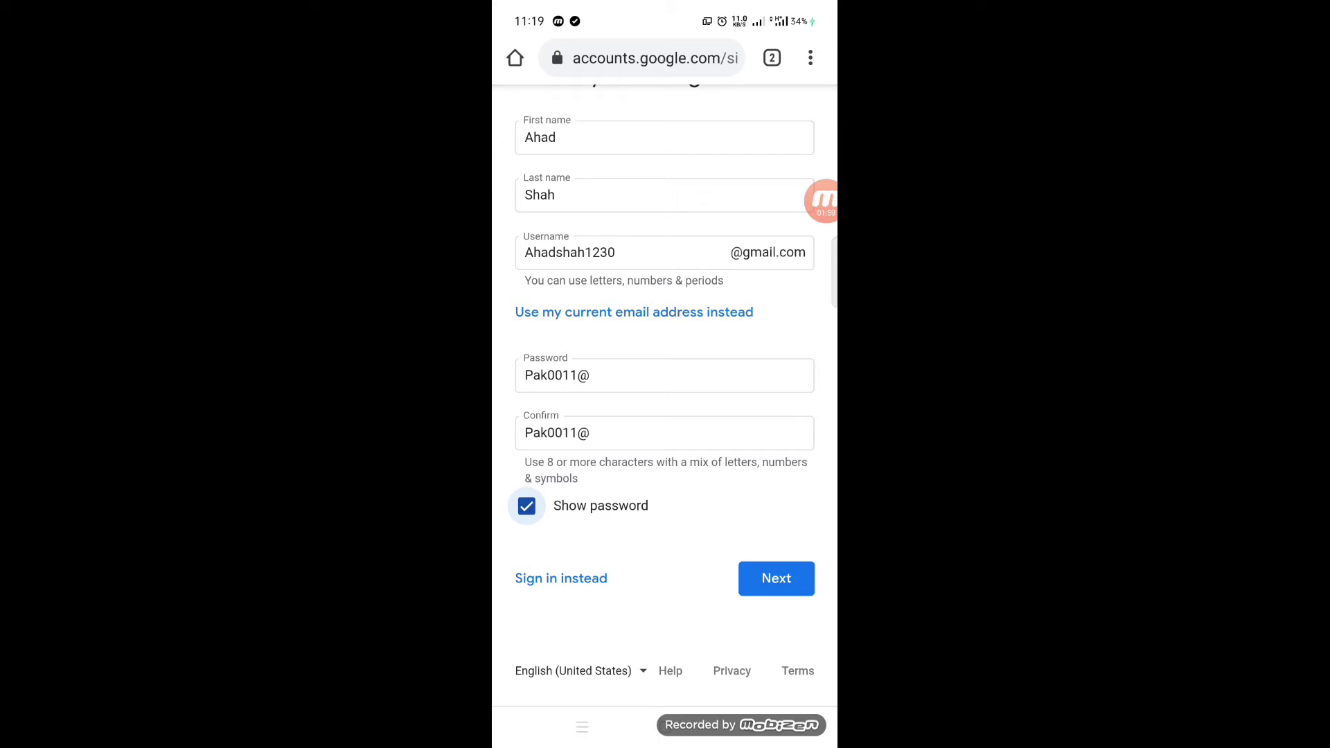
pyautogui.click(666, 670)
pyautogui.click(777, 579)
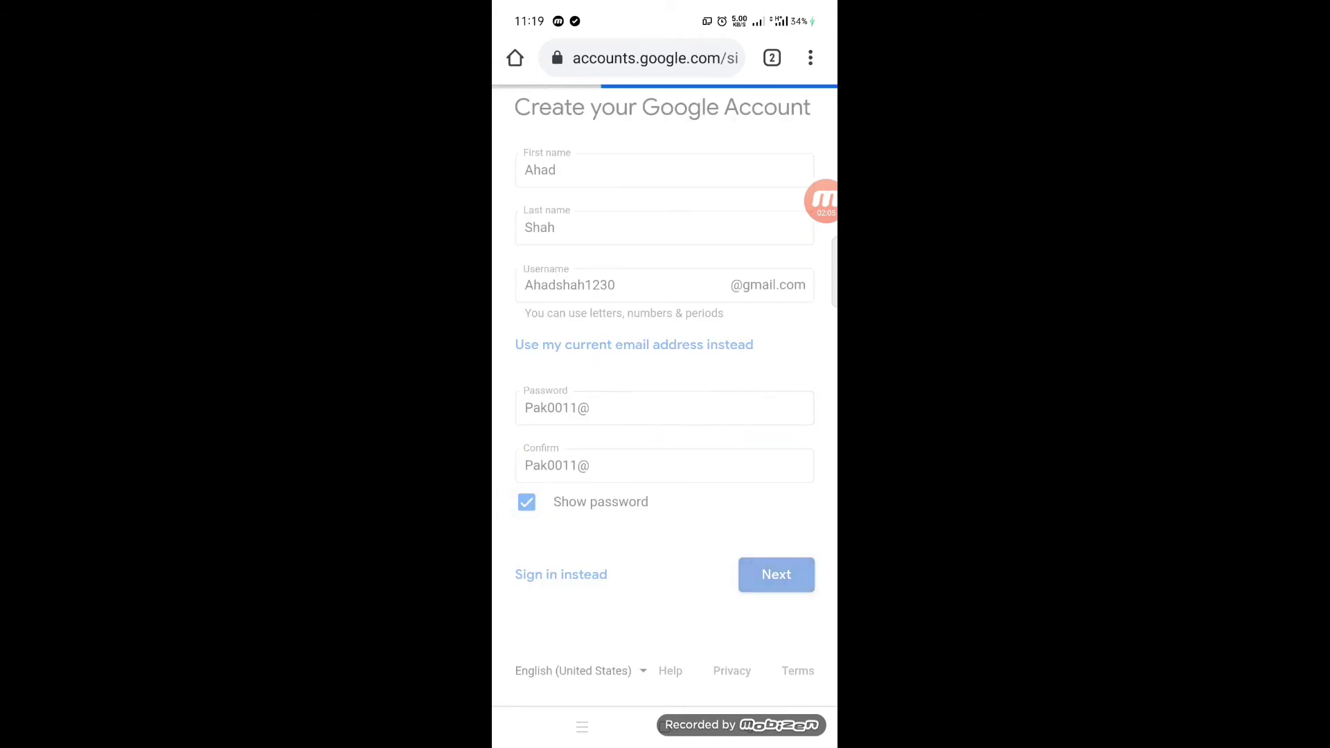
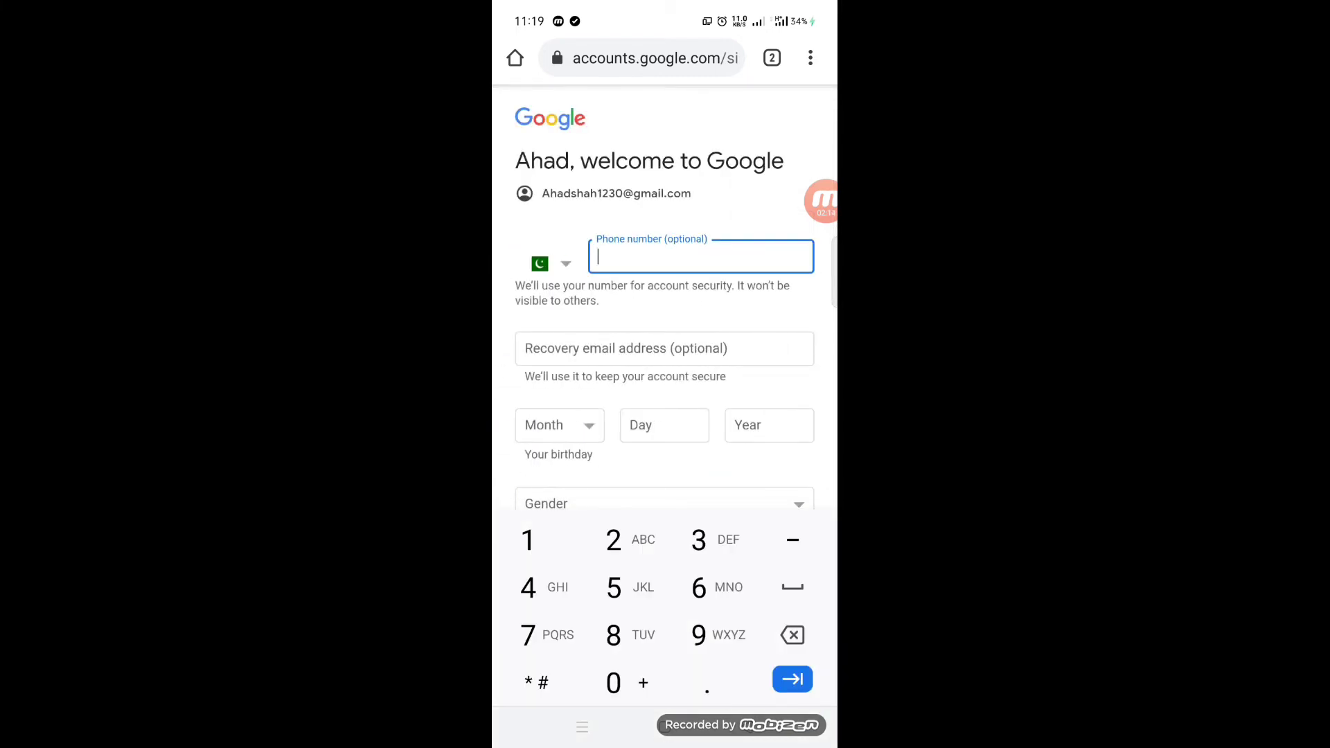
# Enter the birthday as January 01, 2000
pyautogui.click(560, 425)
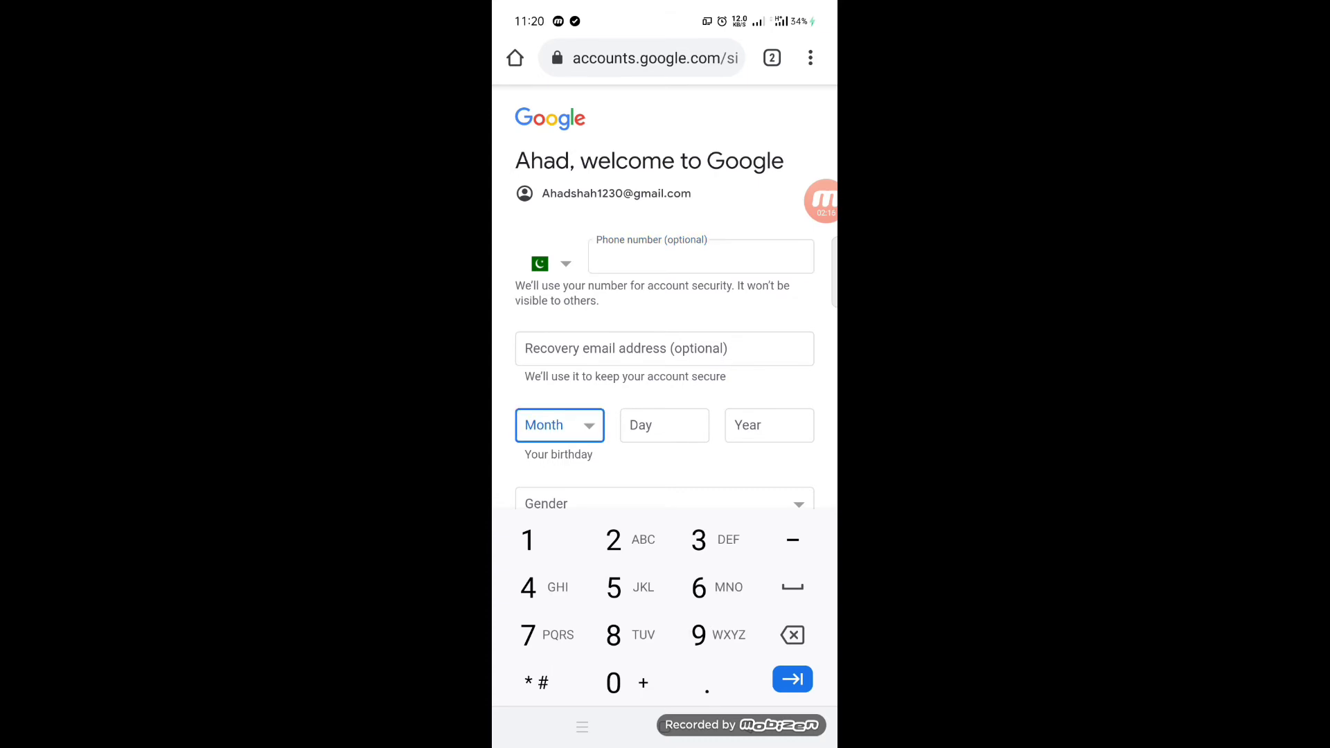
pyautogui.click(666, 68)
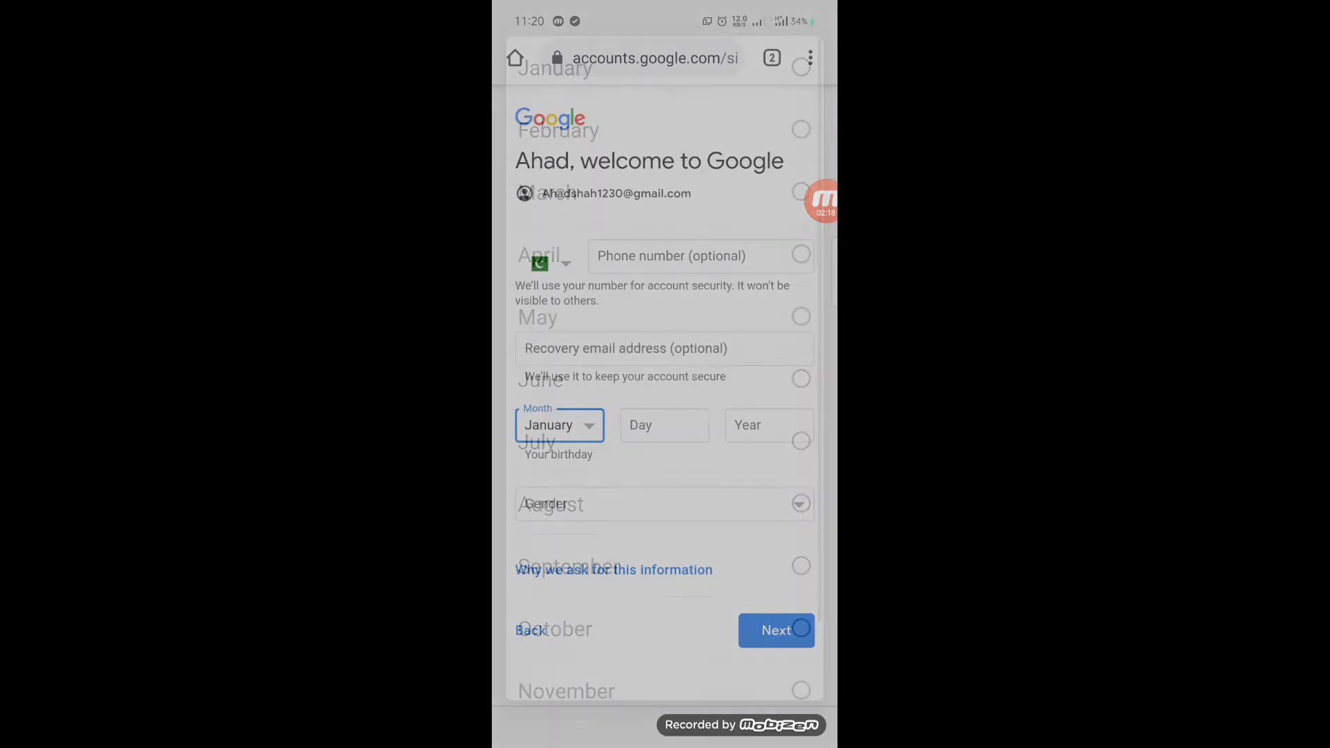
pyautogui.click(665, 424)
pyautogui.click(614, 682)
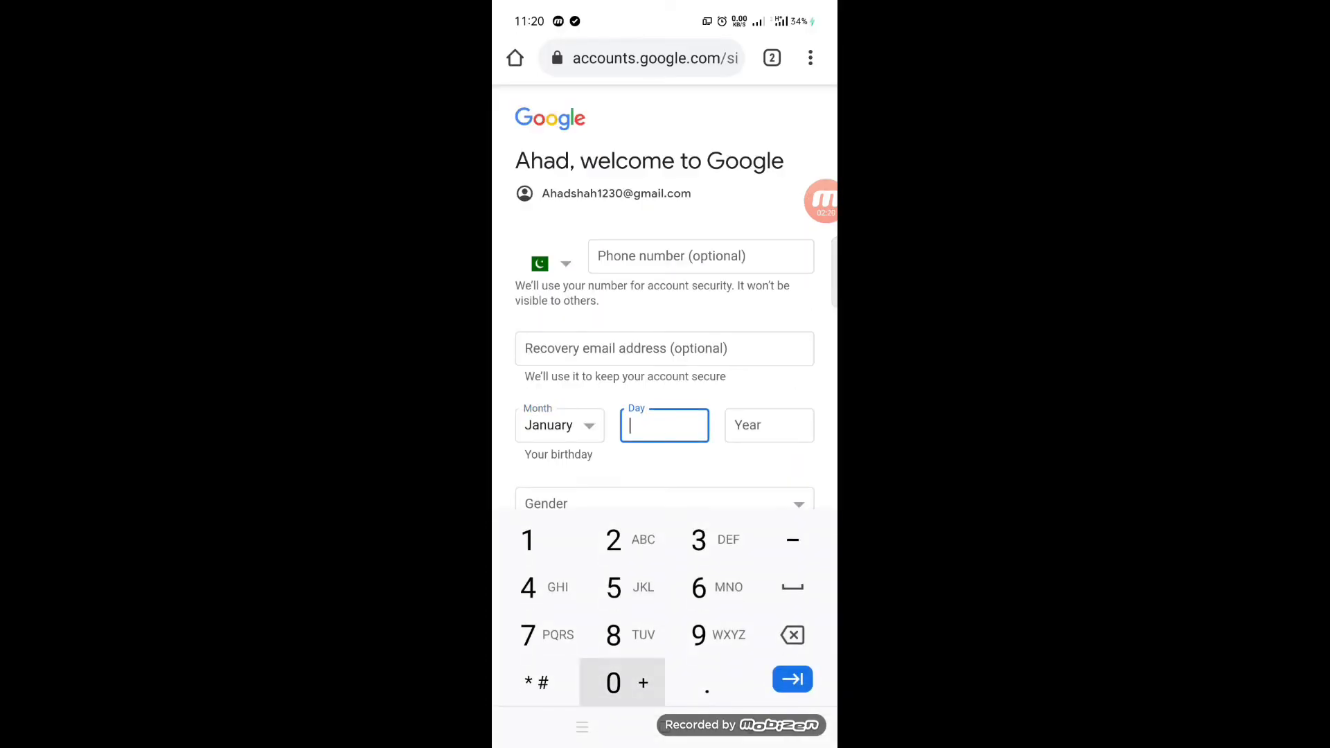
pyautogui.click(528, 539)
pyautogui.click(769, 424)
pyautogui.write('2')
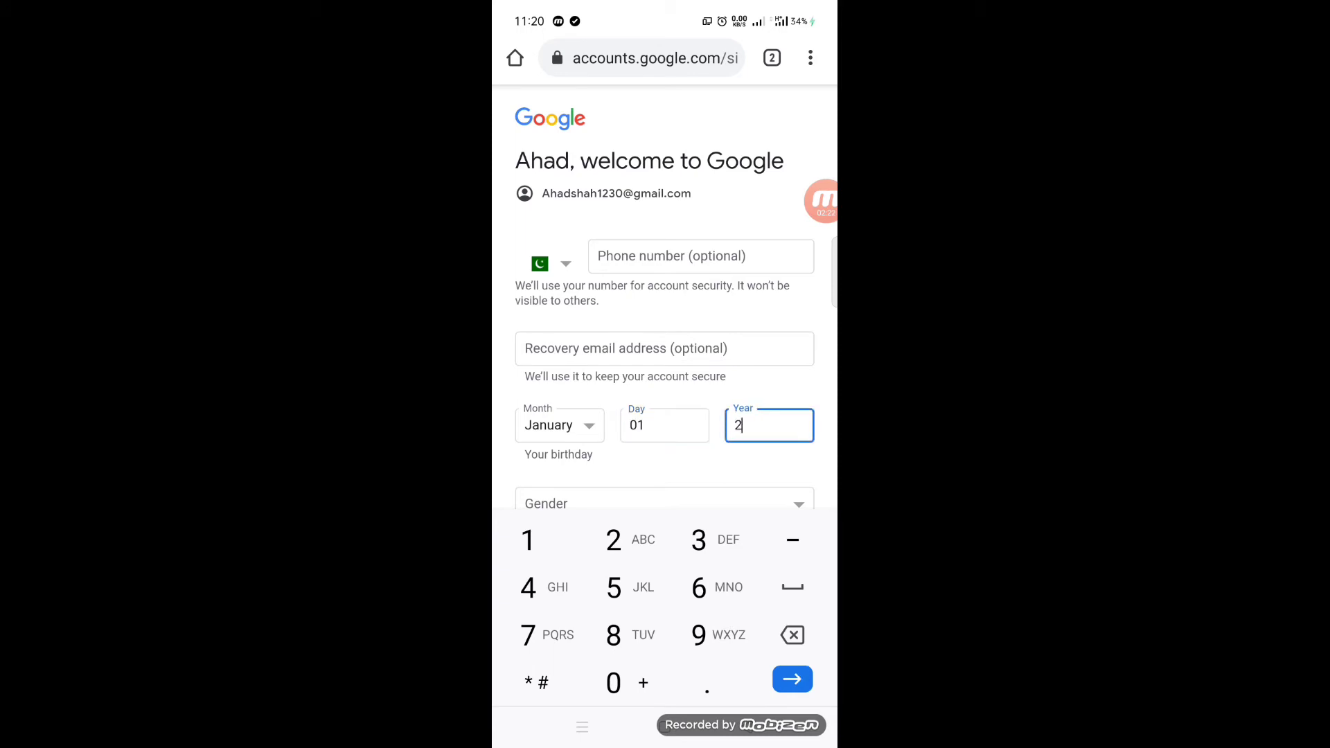
pyautogui.click(613, 682)
pyautogui.write('000')
pyautogui.scroll(-4, 666, 312)
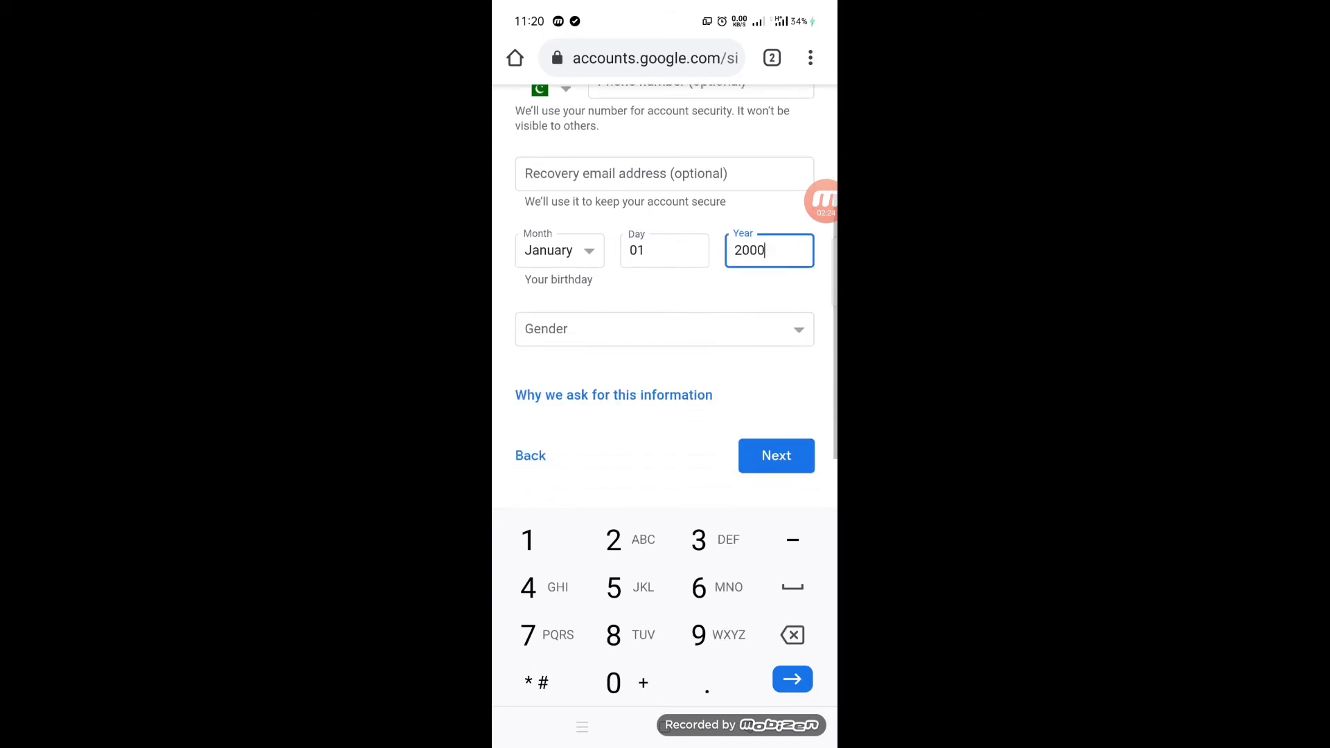
# Choose Male as the gender and submit the details
pyautogui.click(665, 328)
pyautogui.click(644, 338)
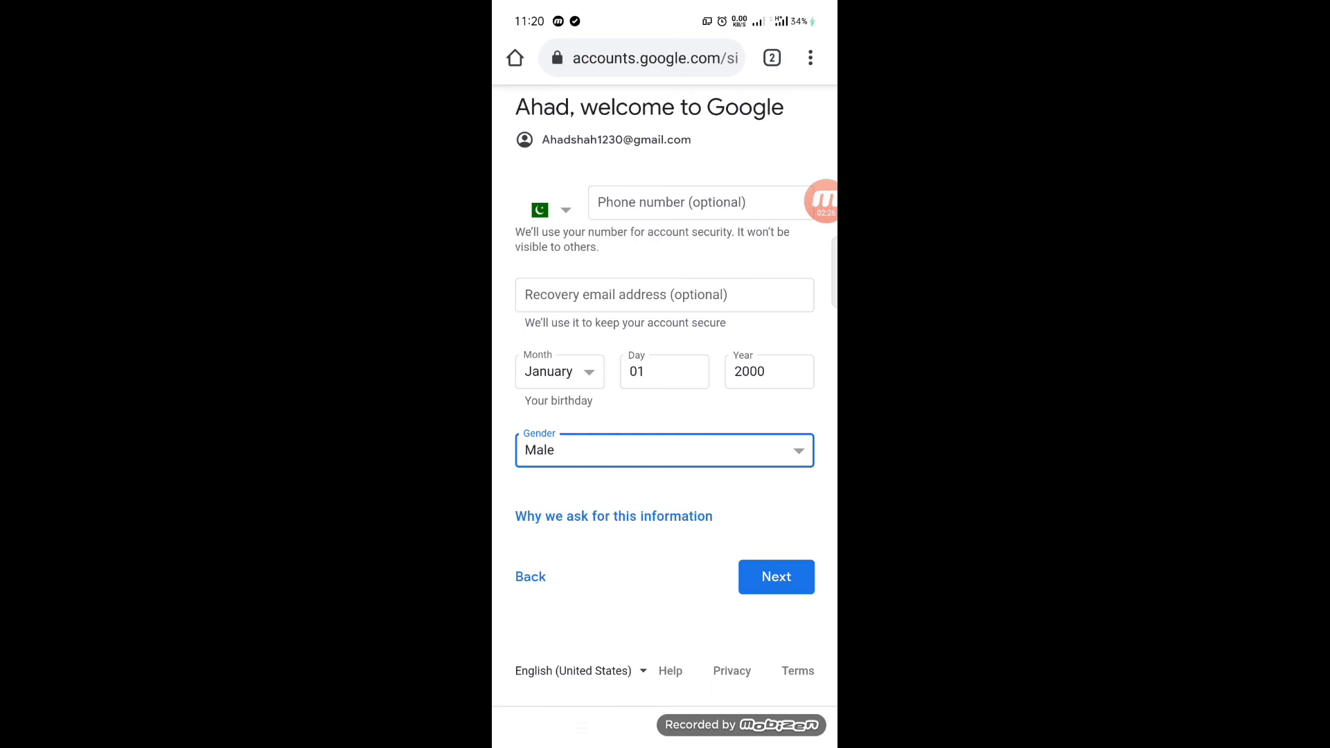
pyautogui.scroll(2, 665, 312)
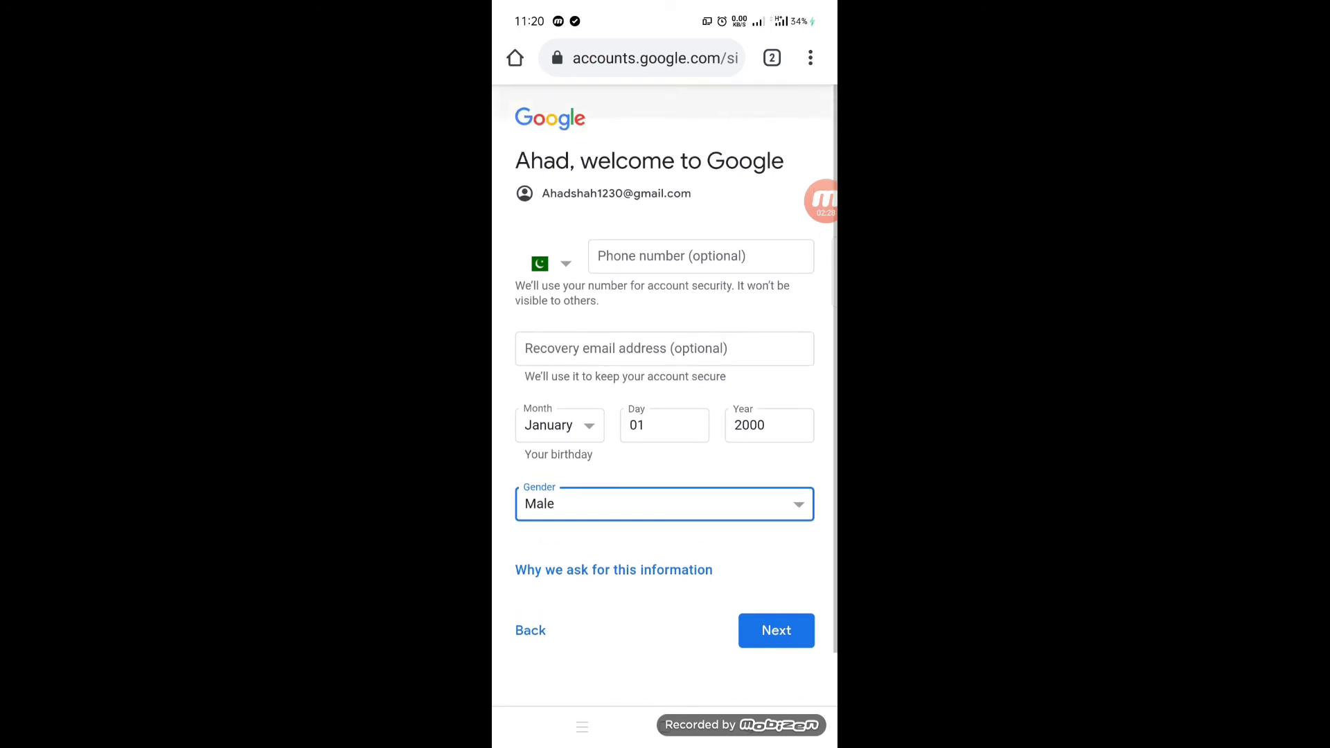
pyautogui.click(777, 630)
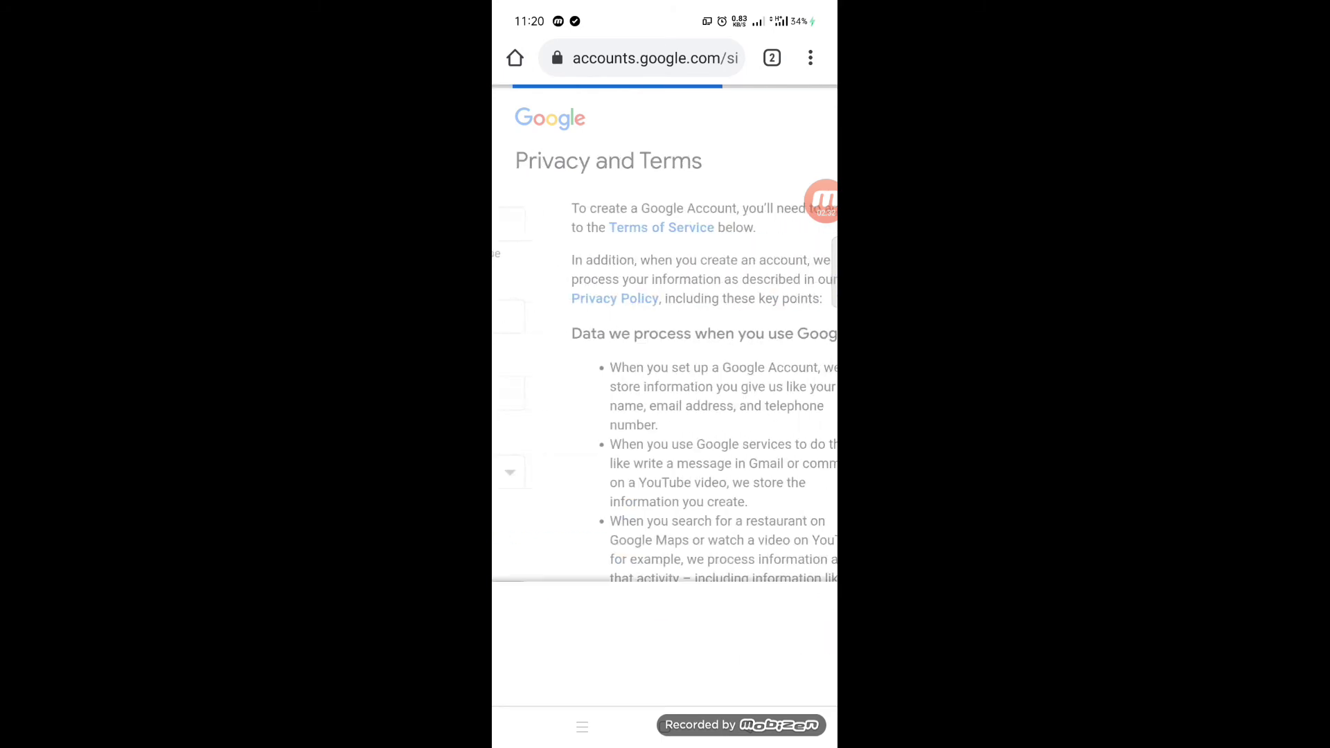
# Choose Never on the Save password prompt and agree to the Privacy and Terms
pyautogui.click(689, 668)
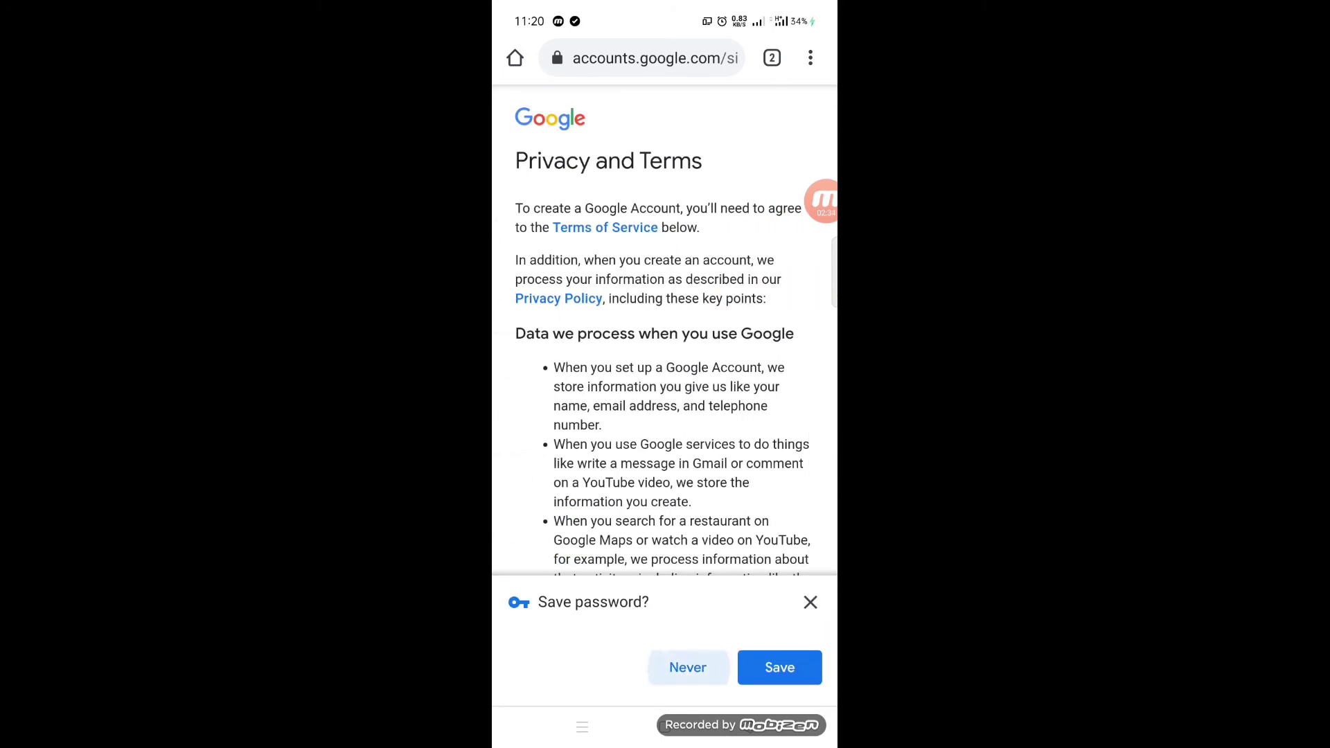
pyautogui.scroll(-10, 665, 374)
pyautogui.scroll(-8, 666, 375)
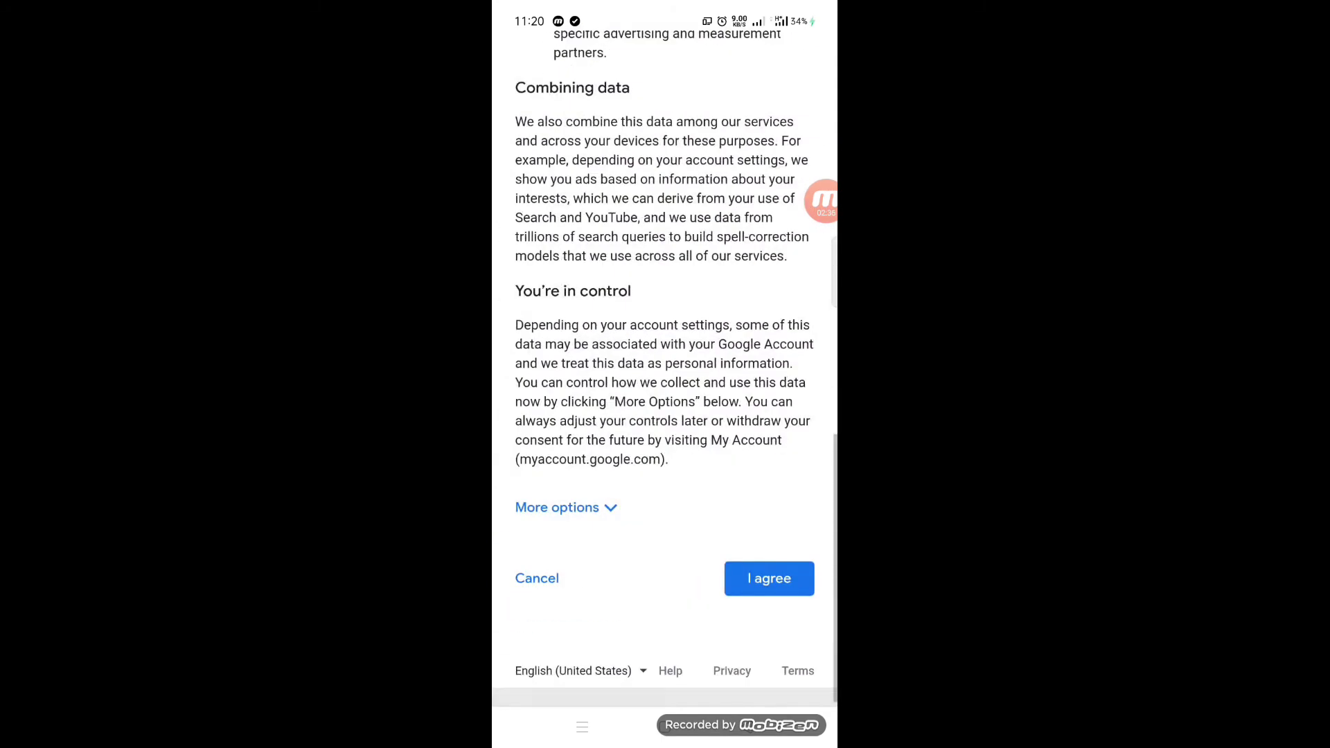
pyautogui.click(770, 578)
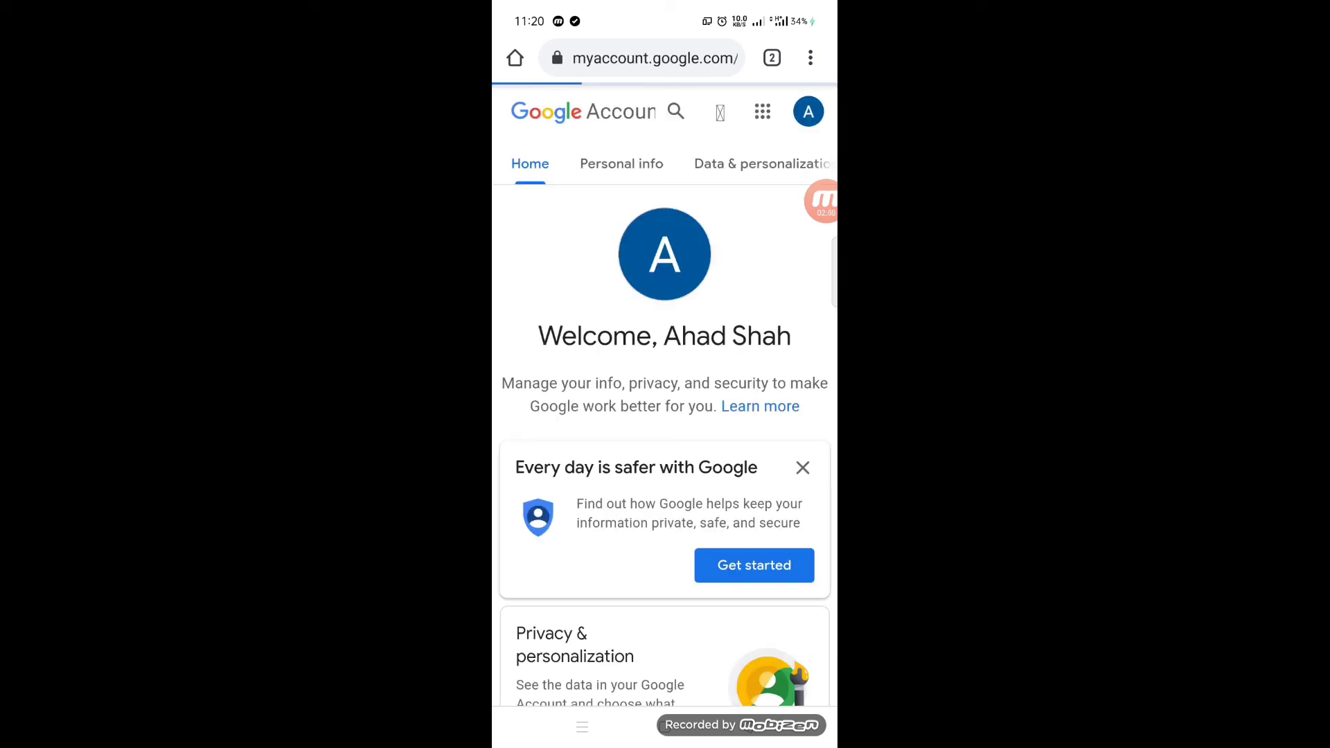
pyautogui.scroll(-5, 665, 415)
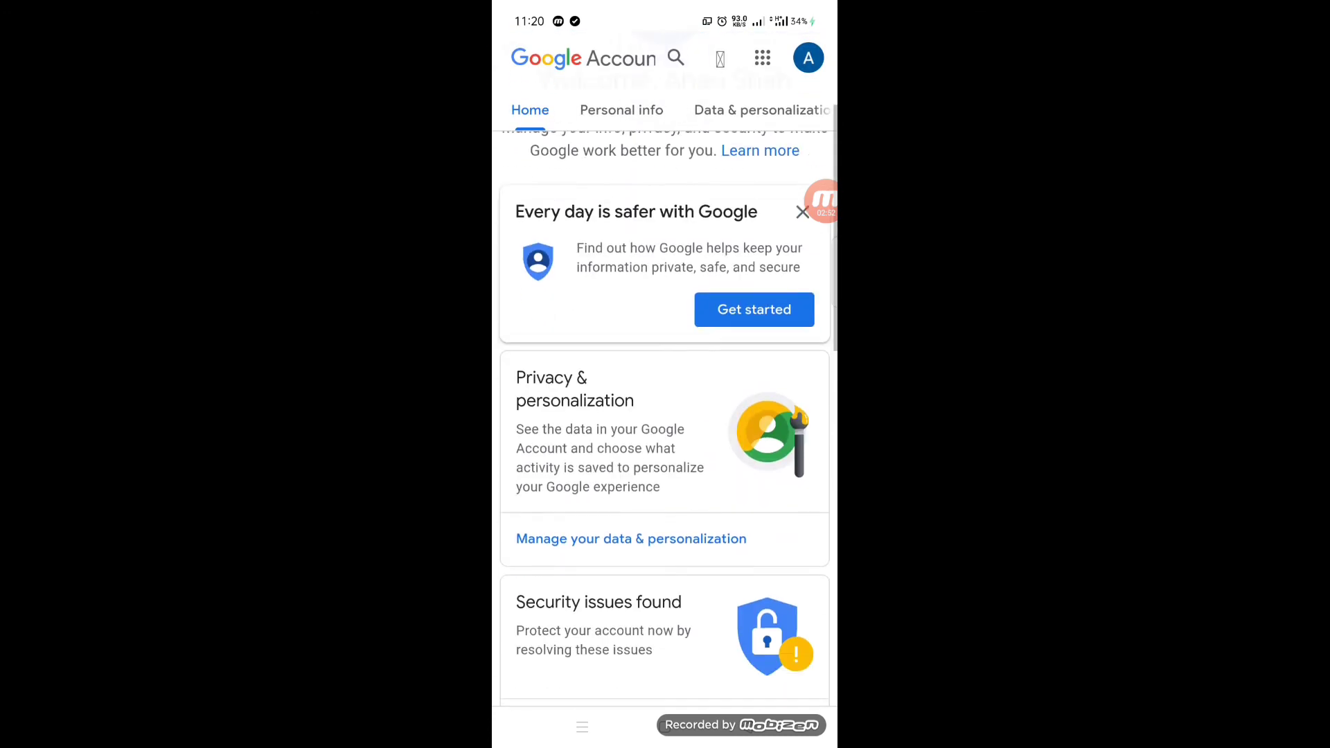
pyautogui.scroll(-5, 665, 415)
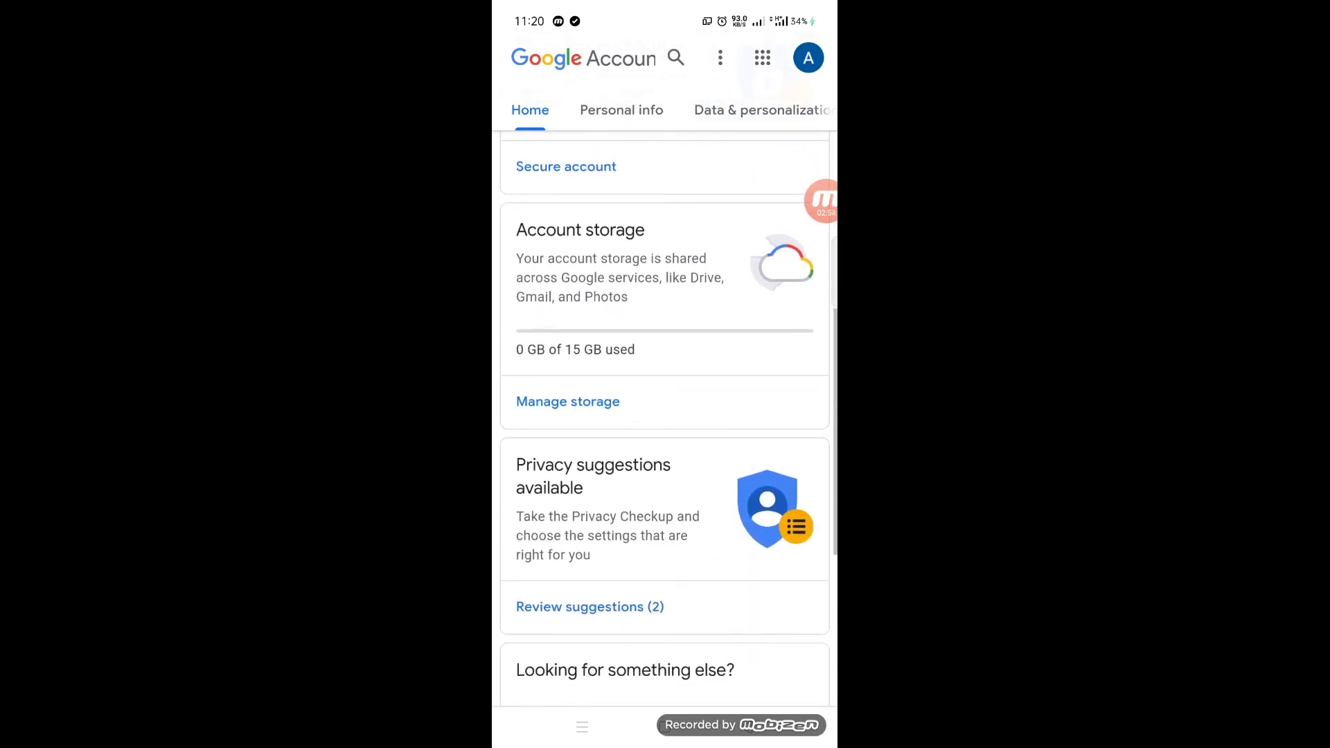
pyautogui.scroll(-5, 665, 416)
pyautogui.scroll(2, 665, 416)
pyautogui.scroll(5, 665, 416)
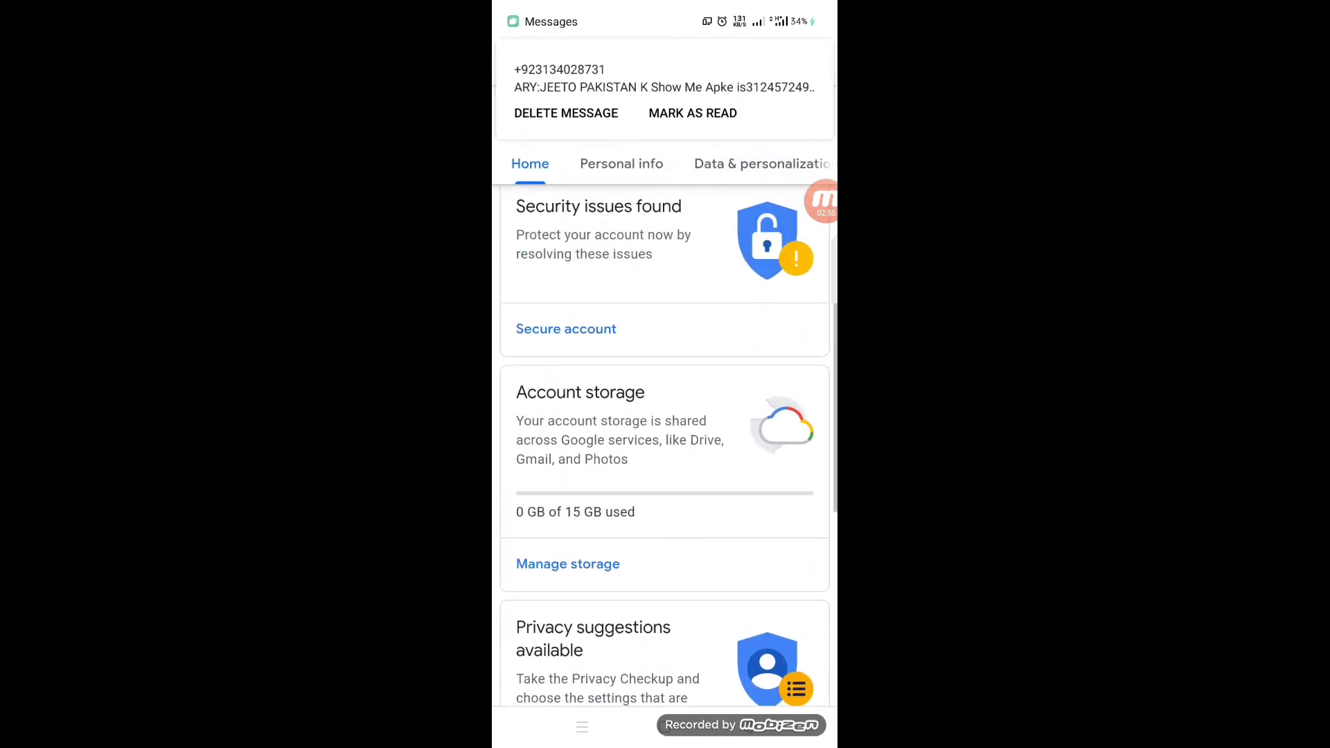
pyautogui.scroll(5, 665, 416)
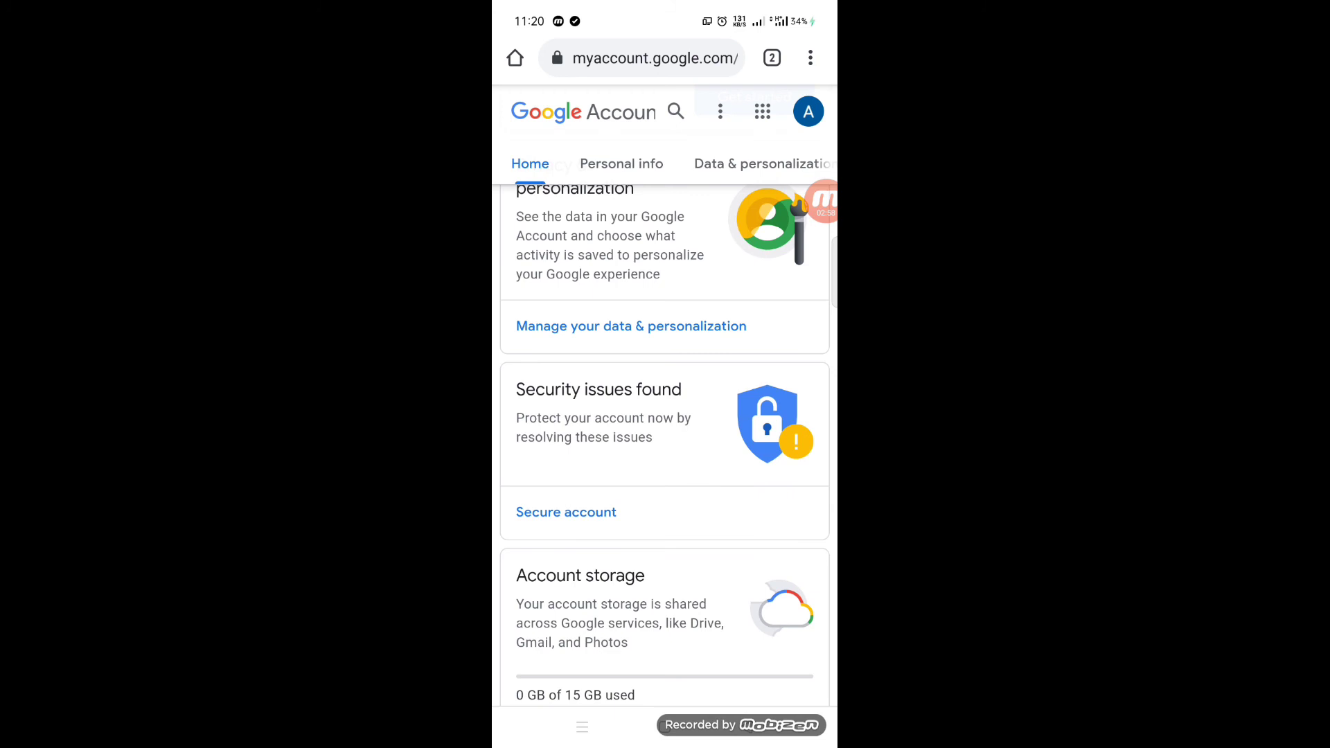
pyautogui.scroll(5, 664, 416)
pyautogui.scroll(3, 664, 416)
pyautogui.scroll(3, 664, 416)
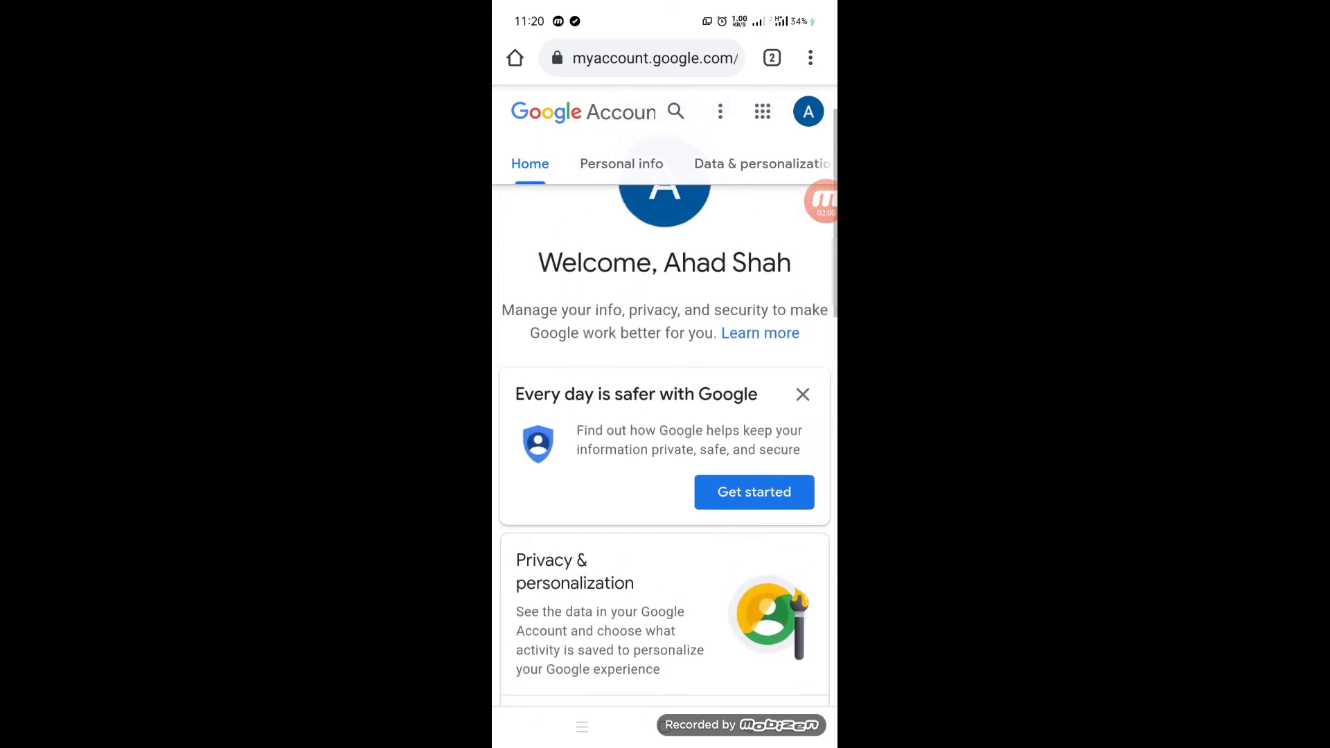
pyautogui.scroll(2, 664, 415)
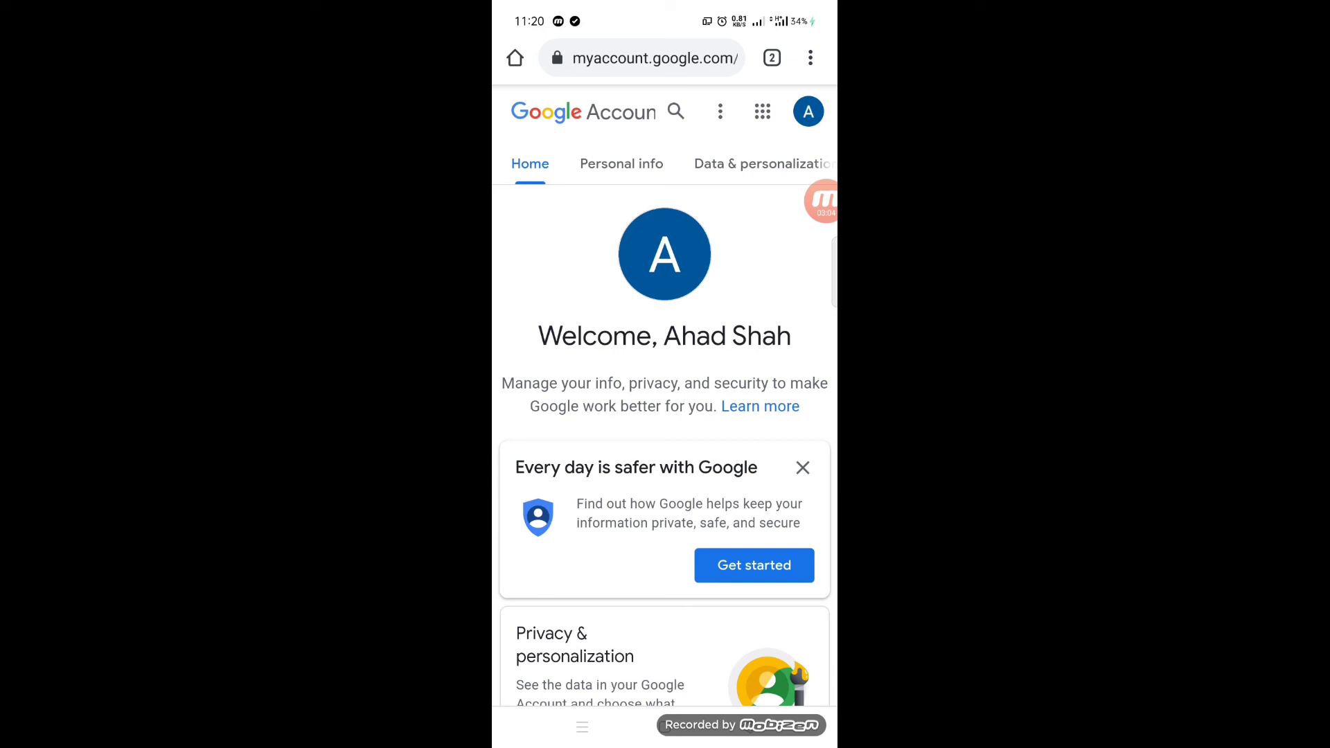
# Choose Get started on the 'Every day is safer with Google' card
pyautogui.click(755, 564)
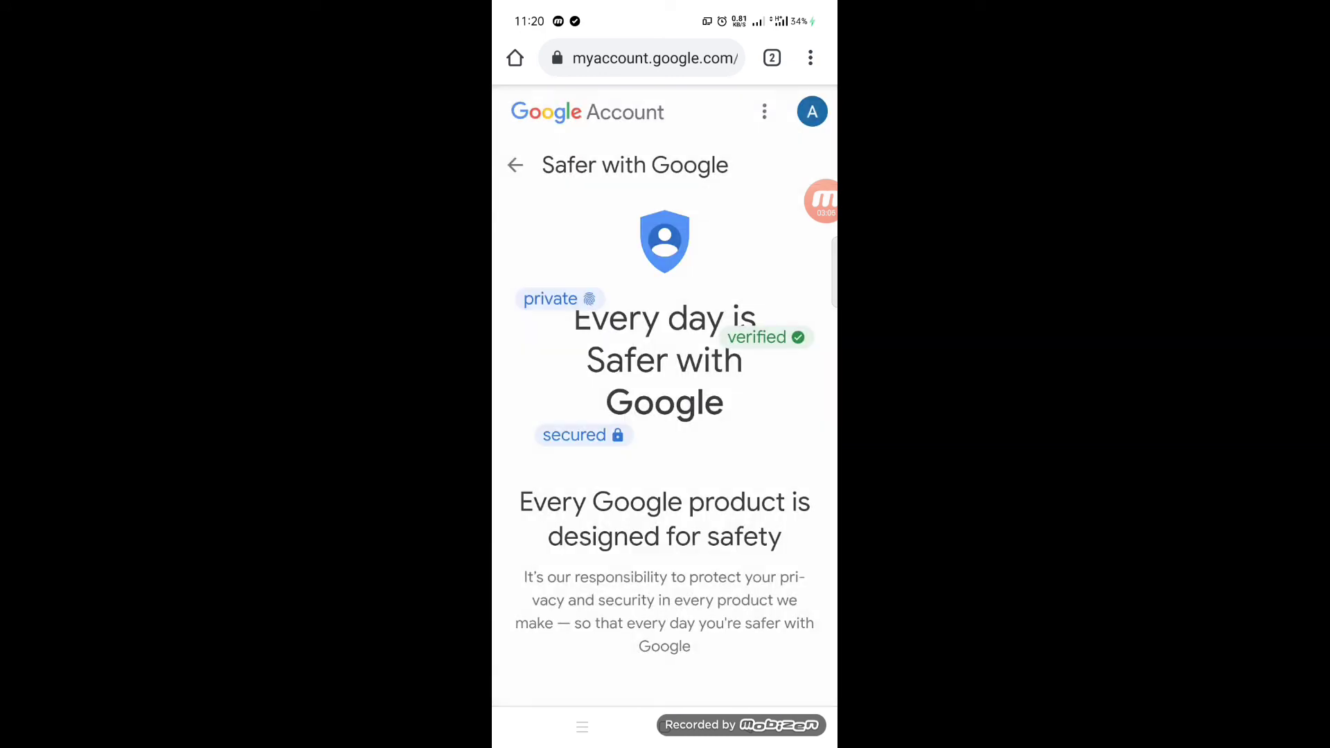
pyautogui.scroll(-2, 664, 416)
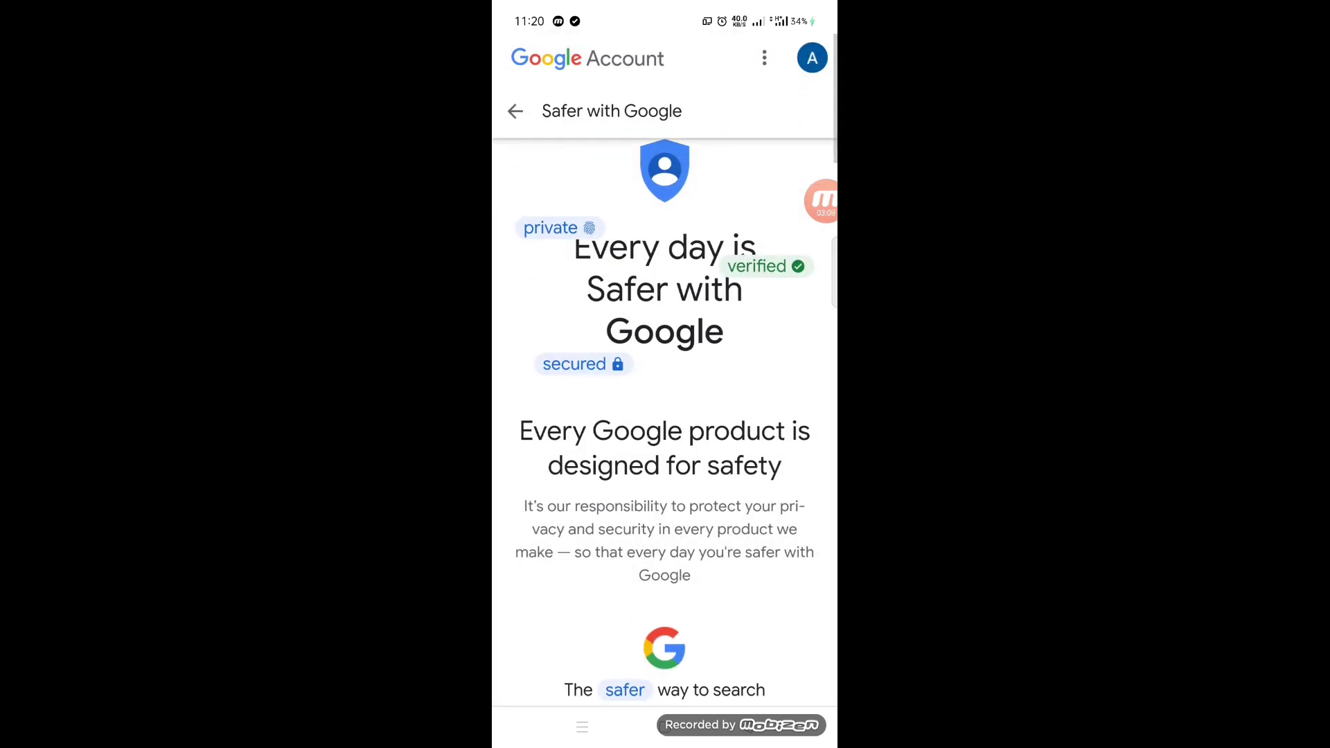
pyautogui.scroll(2, 665, 416)
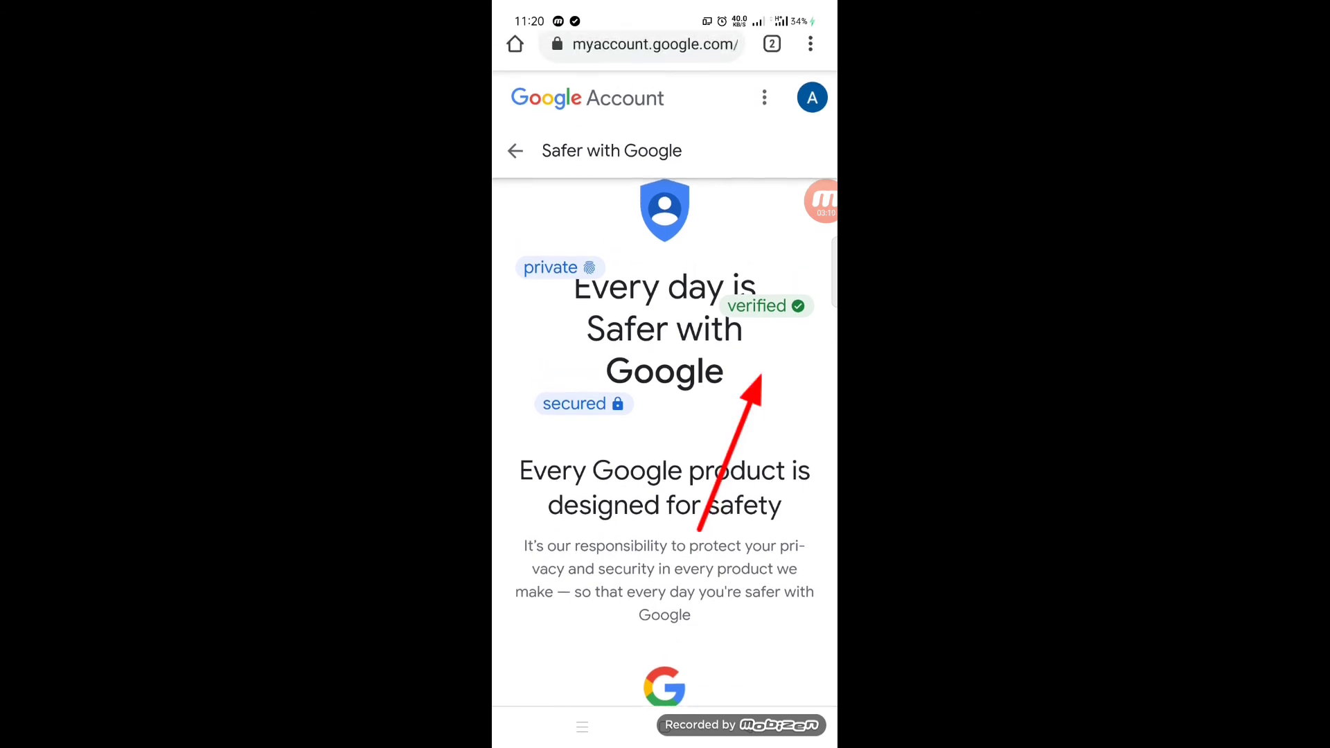